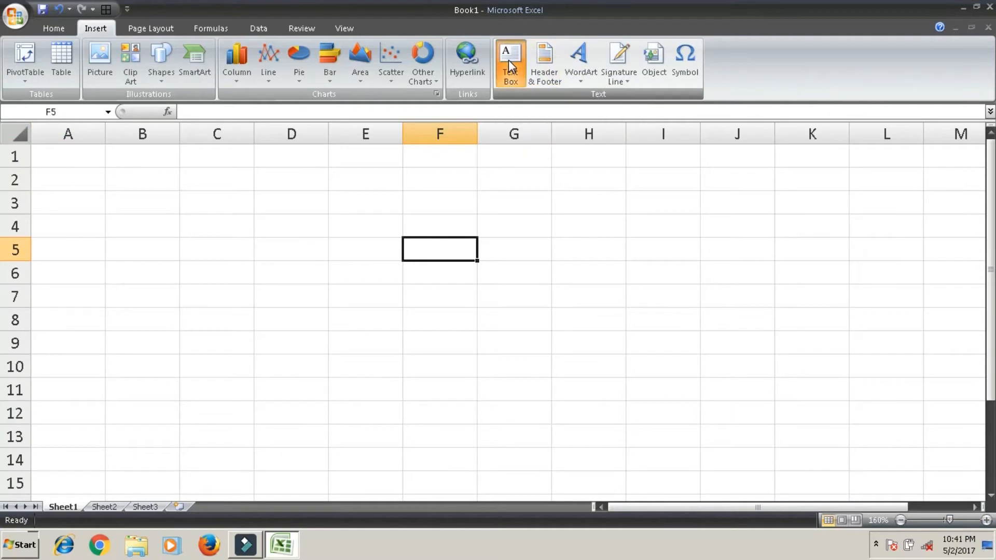
Draw a text box about 3.41" wide and 1.91" tall over A1:F10 and enter "DEAR FRIENDS, I AM" followed by the presenter's full name and a comma
click(89, 159)
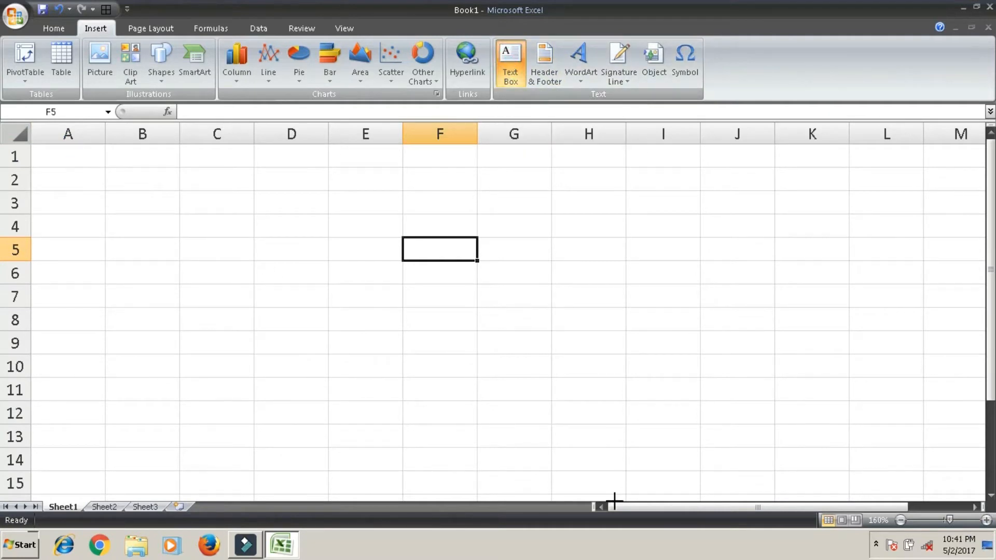
drag(470, 377, 470, 377)
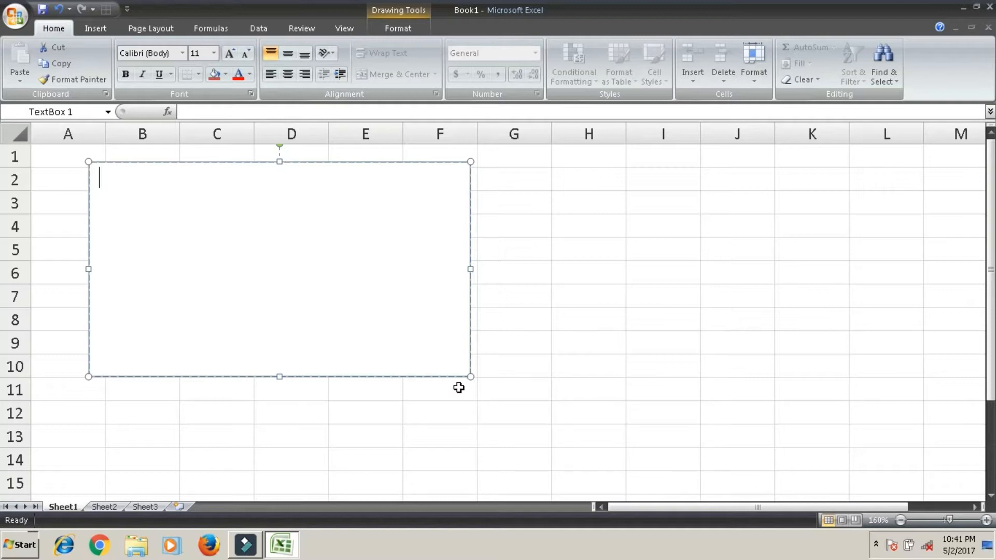
text(DEAR FRIENDS)
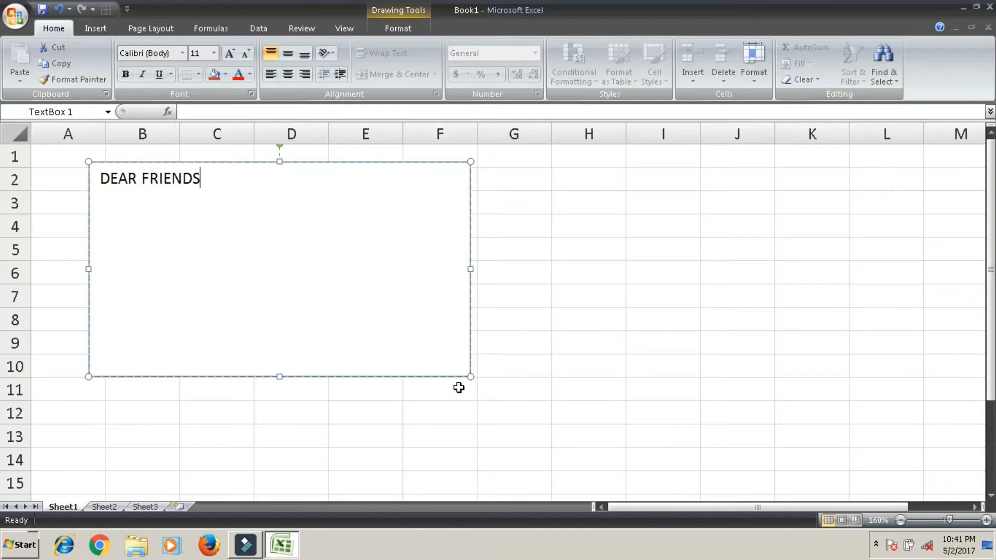
text(, I AM SYED )
text(AYAZ RA)
text(Z )
text(,)
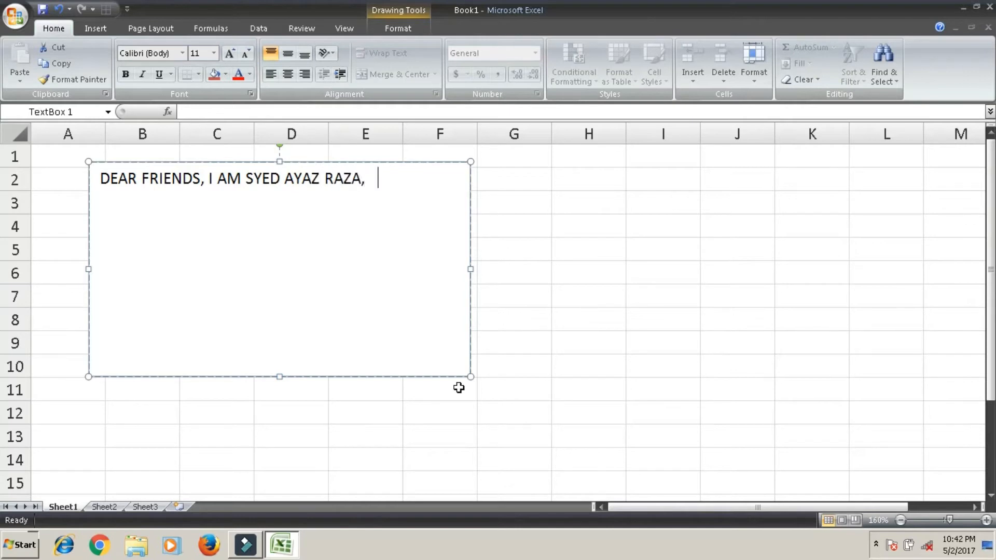
Continue the text box's sentence with "RECENTLY I AM MAKING YOUTUBE CHANNEL NAME OF MY CHANNEL ONLINECOMPUTERCOACHING."
text( RECENTLY I AM )
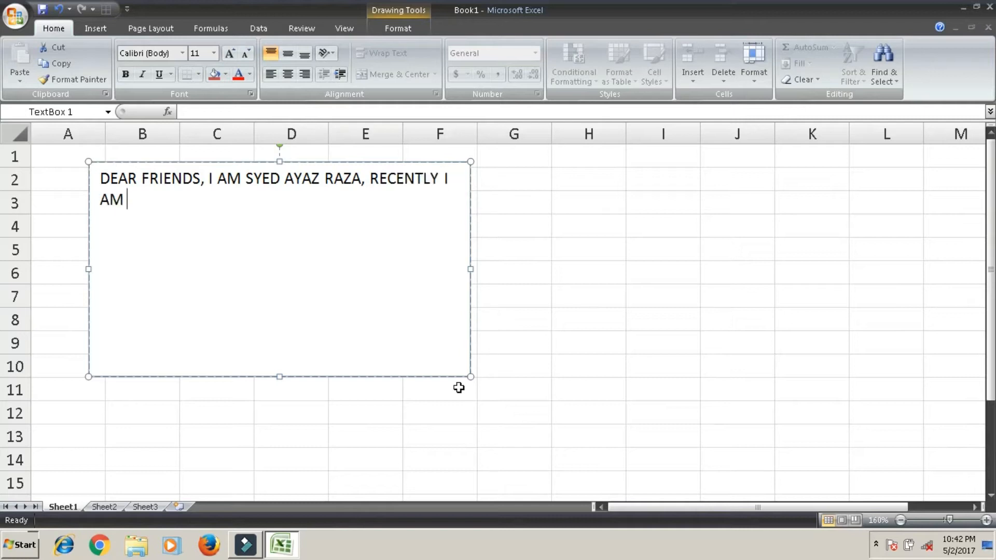
text(MAKING)
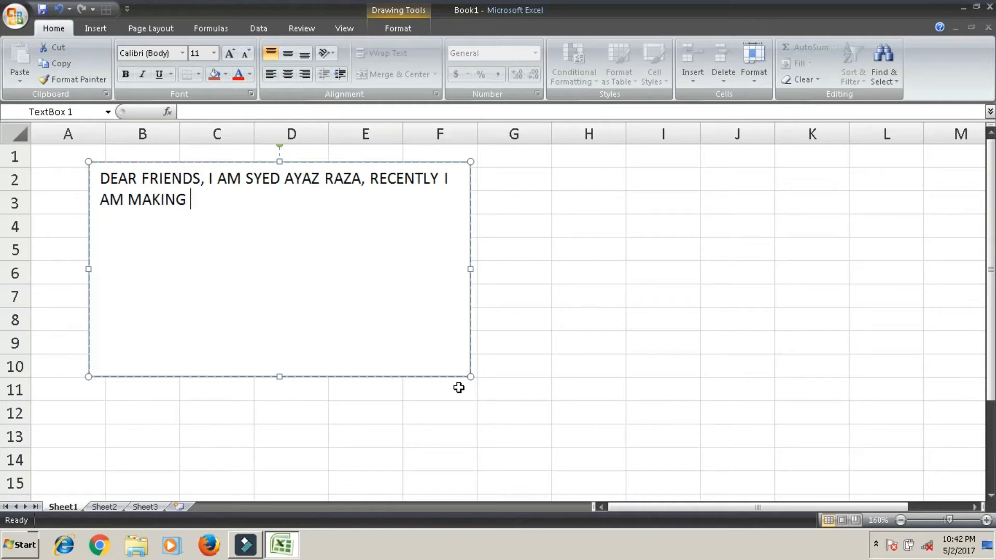
text( YOUTUBE CHAN)
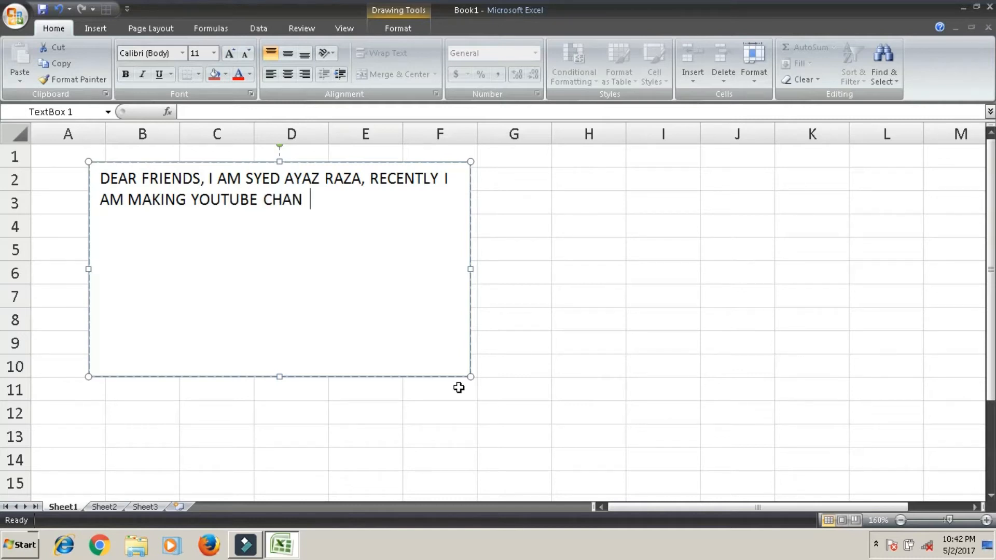
key(BackSpace)
text(NEL NAME)
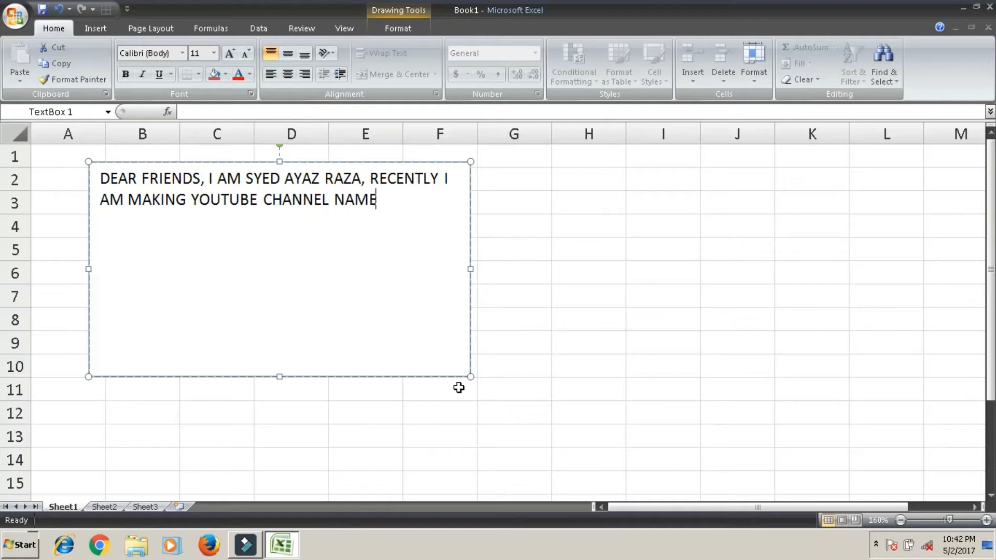
text( OF MY CHANNEL )
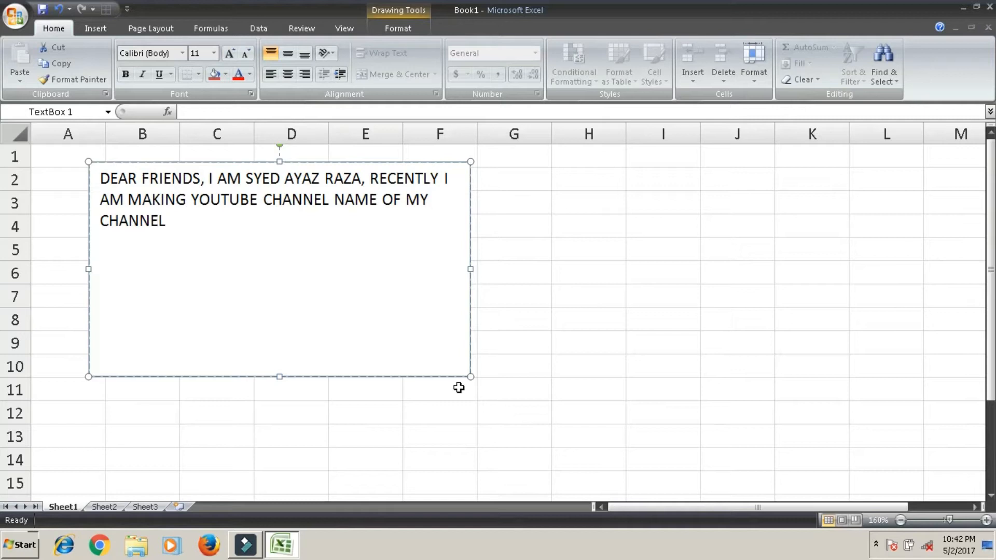
text(ONLINECOMPUT)
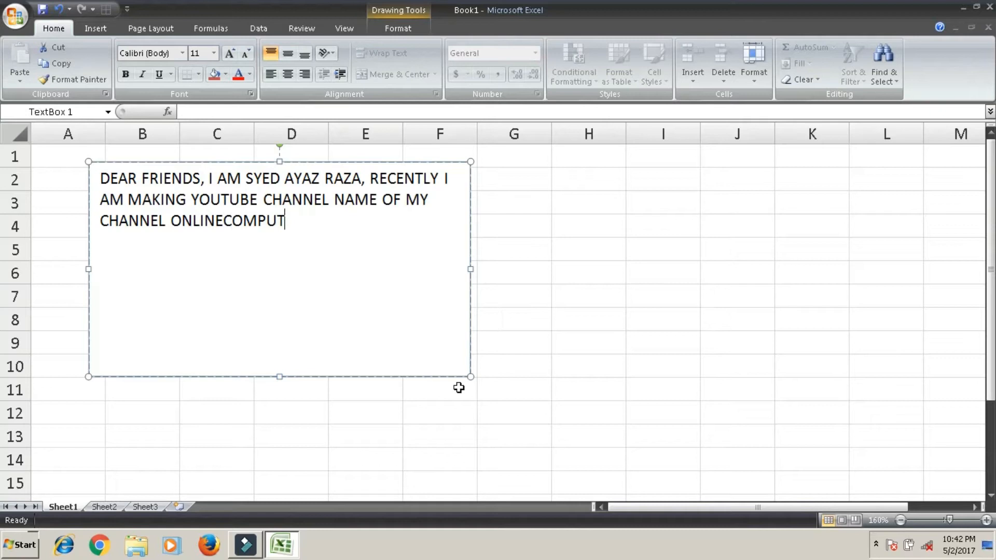
text(ERCOACHING)
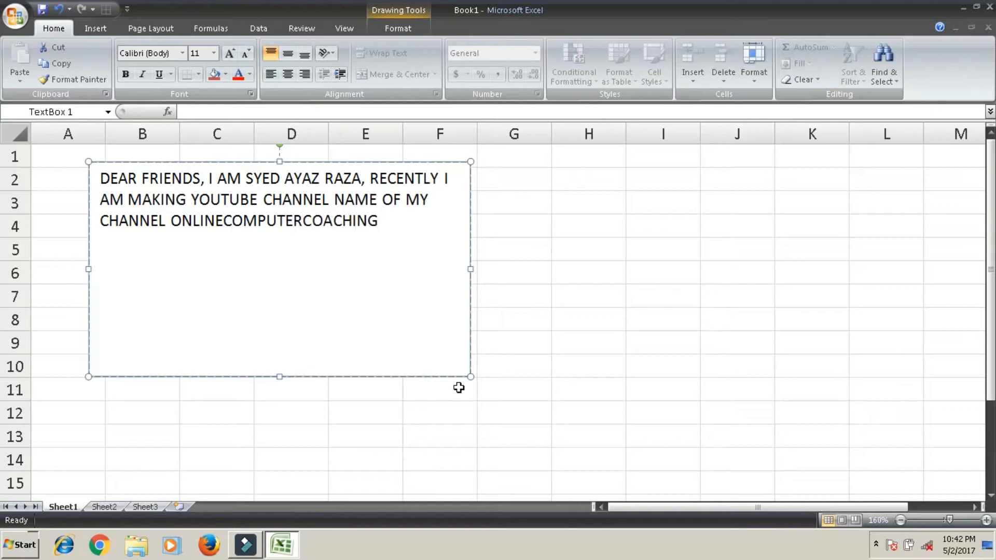
text(.)
Add the lines "KINDLY SUBSCRIBE MY CHANNEL" and "THANKS FOR WATCHING" below the first sentence in the text box
key(Return)
text(KINDLY SUBSCRIBE )
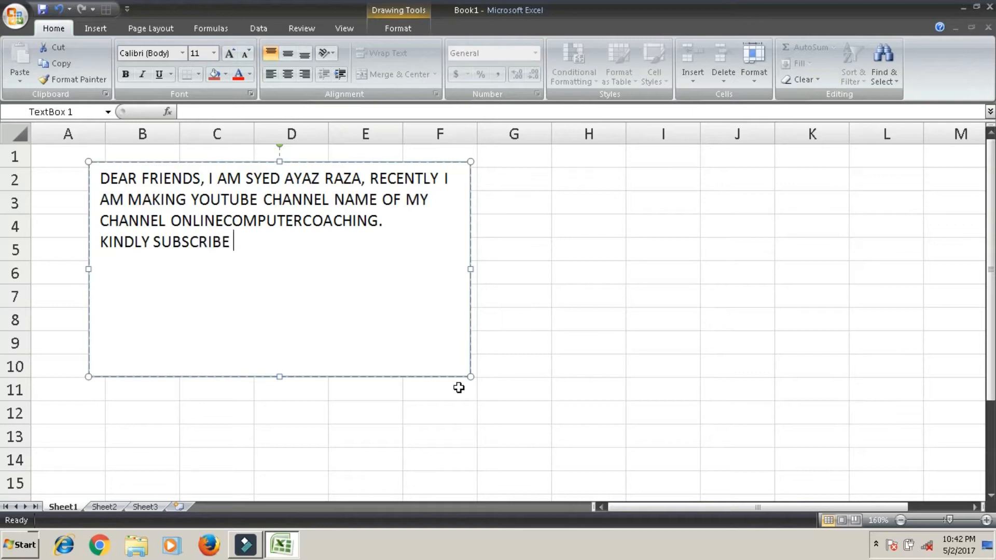
text(MY CHANNEL)
key(Return)
text(THANKS FOR)
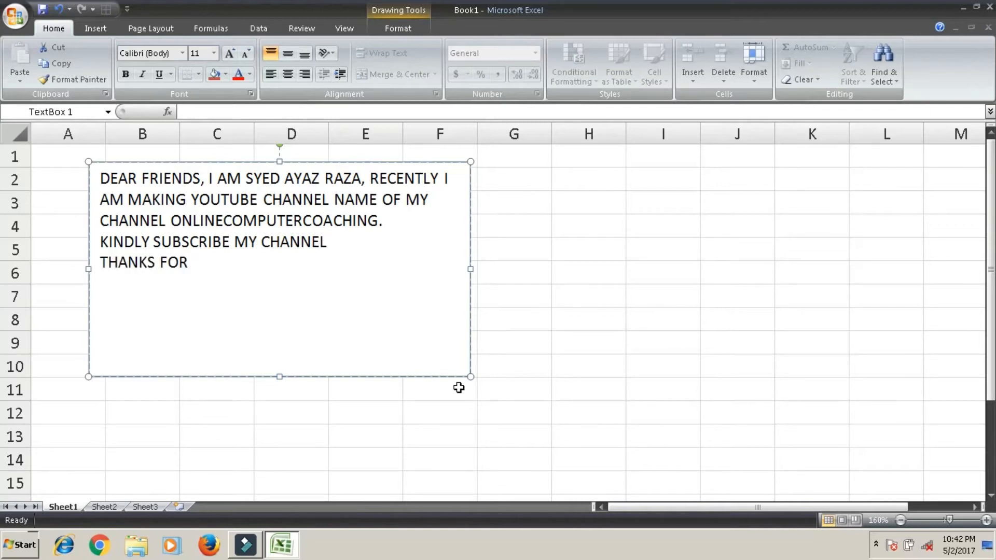
text( WATC)
key(BackSpace)
text(HING)
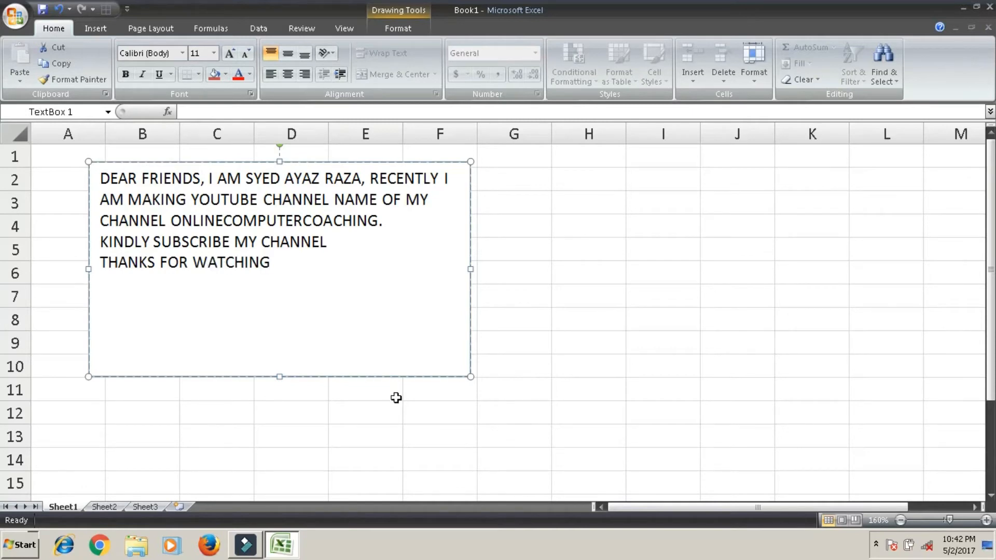
Set the font size of all the text in the text box to 14
key(ctrl+a)
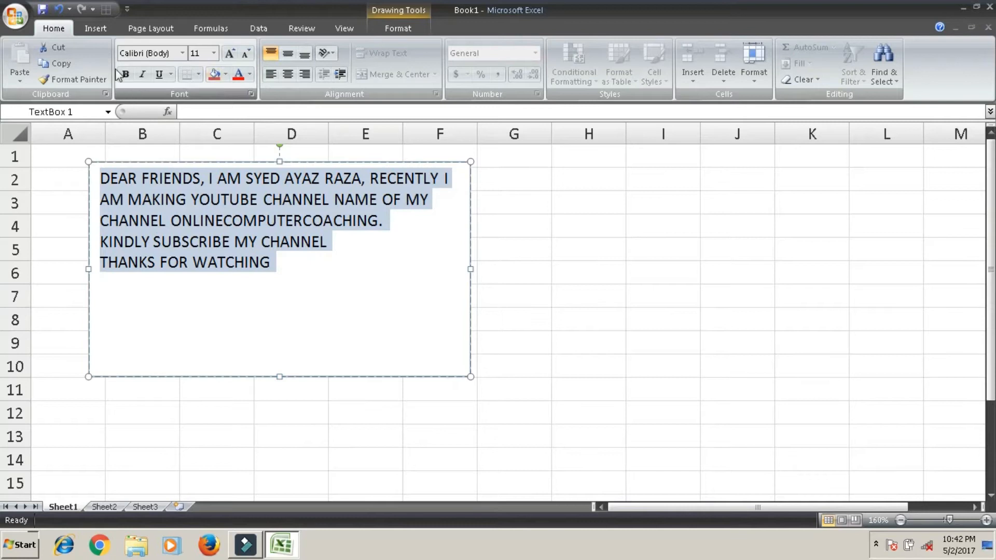
click(229, 55)
click(230, 54)
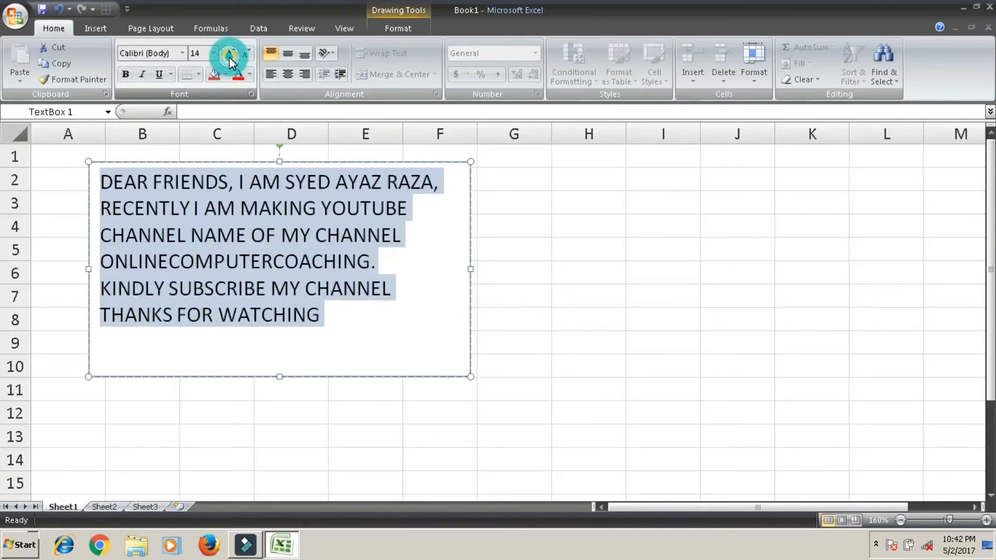
click(230, 54)
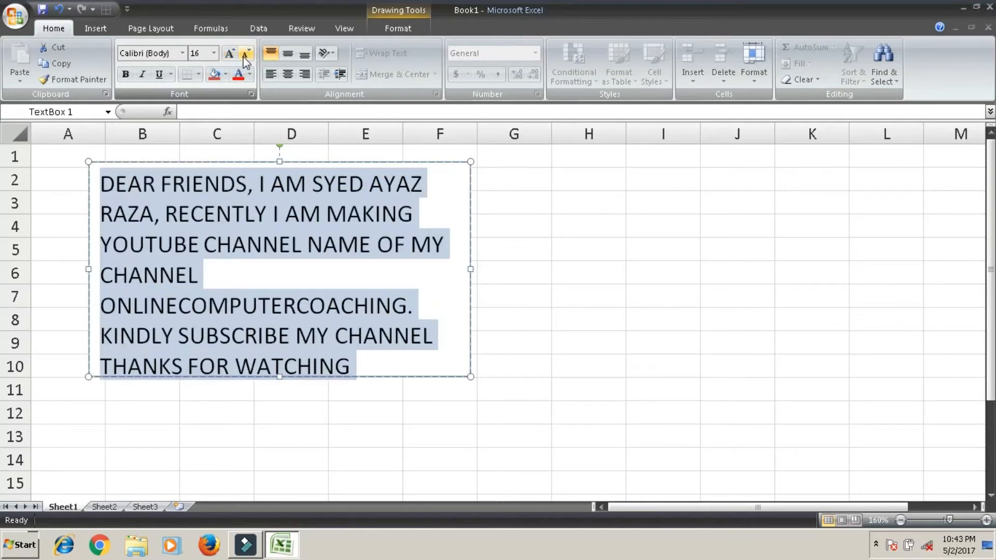
click(245, 56)
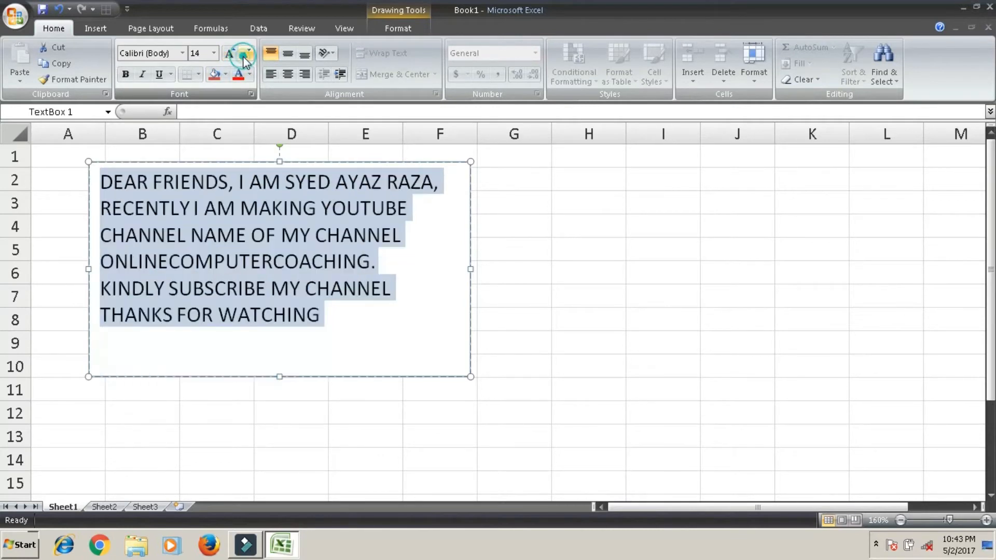
Centre the text horizontally and vertically in the text box and change its font to Aharoni
click(285, 76)
click(289, 55)
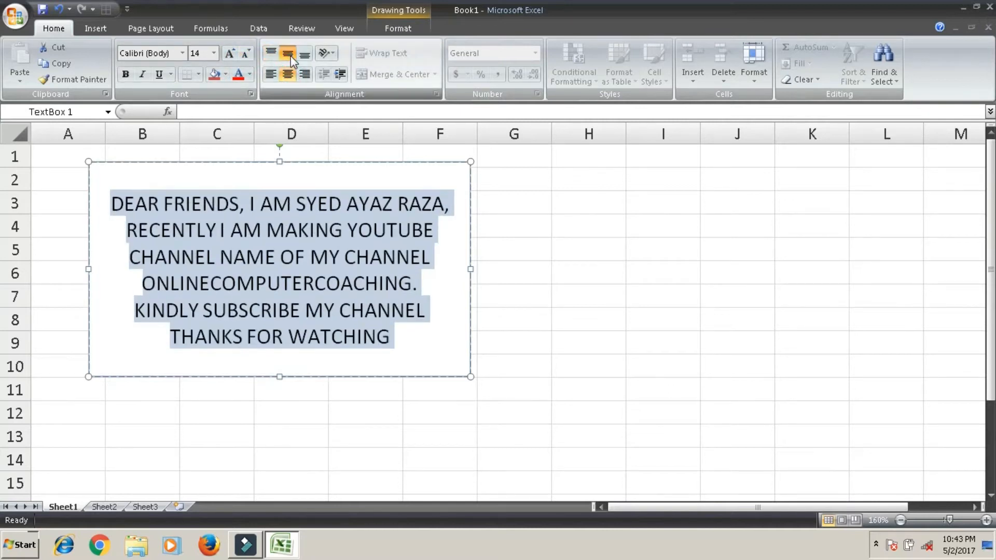
click(181, 54)
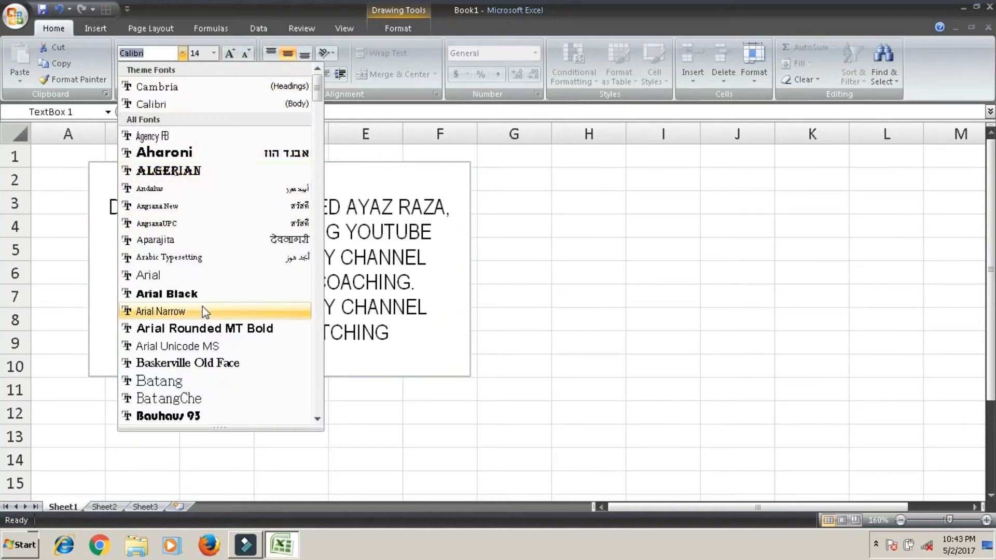
click(219, 154)
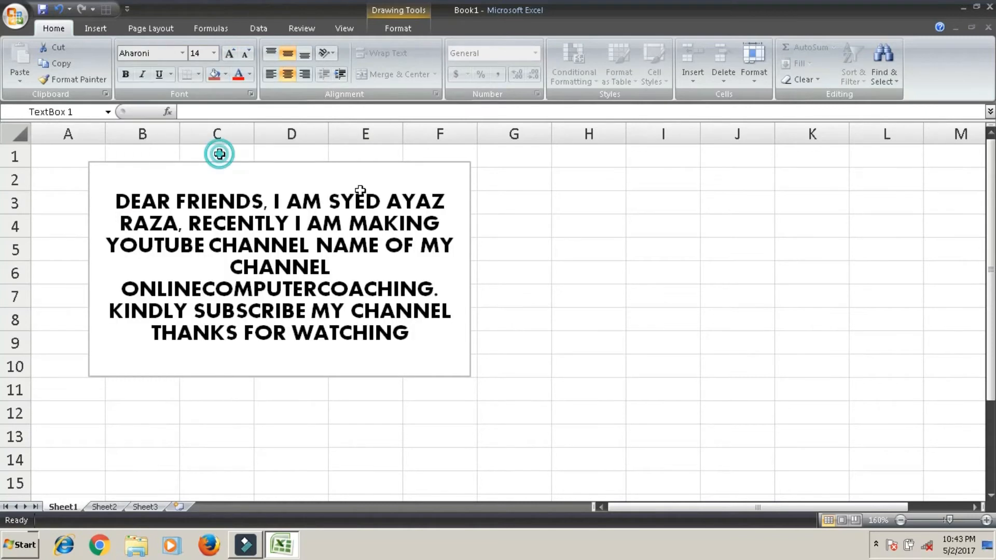
Apply the glossy orange shape style from the last row of the style gallery to the text box
click(452, 162)
double_click(450, 161)
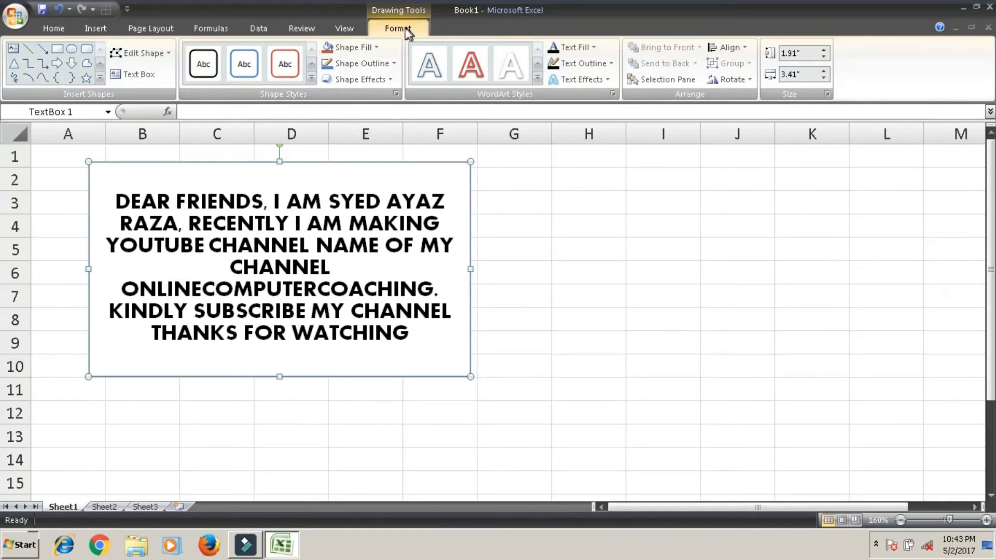
click(311, 79)
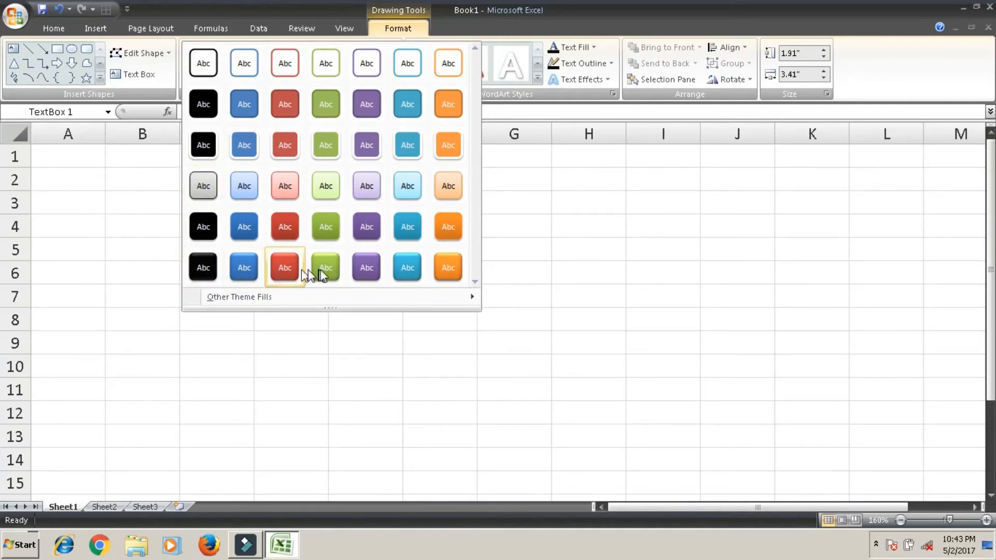
click(442, 267)
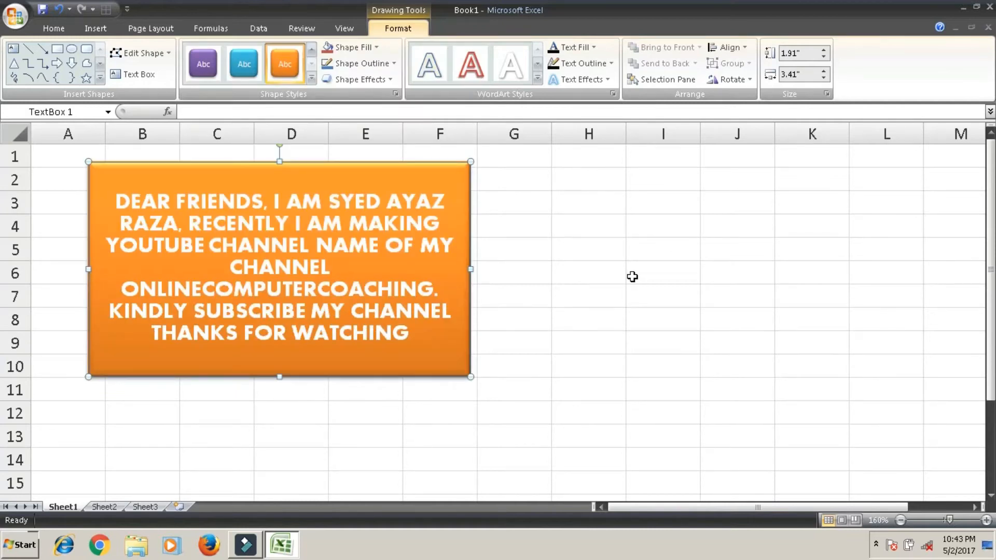
Fill the text box with the orange-red flower picture from the Sample Pictures folder of the Pictures library
click(375, 51)
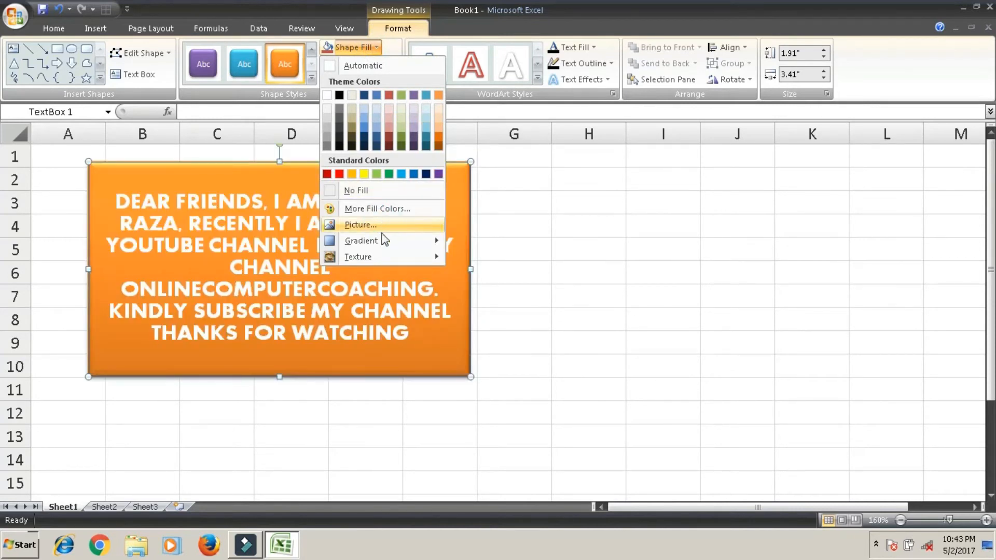
click(352, 224)
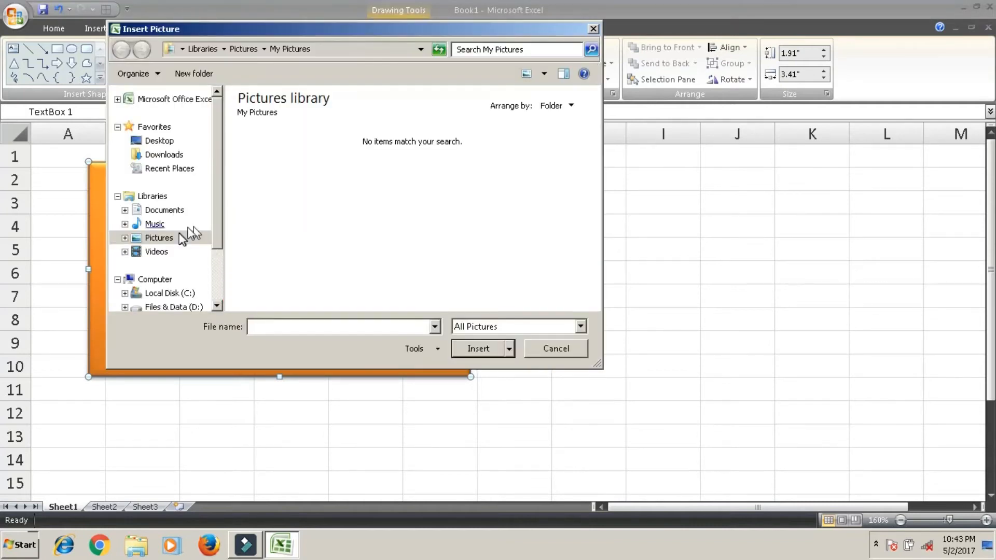
click(159, 238)
click(159, 238)
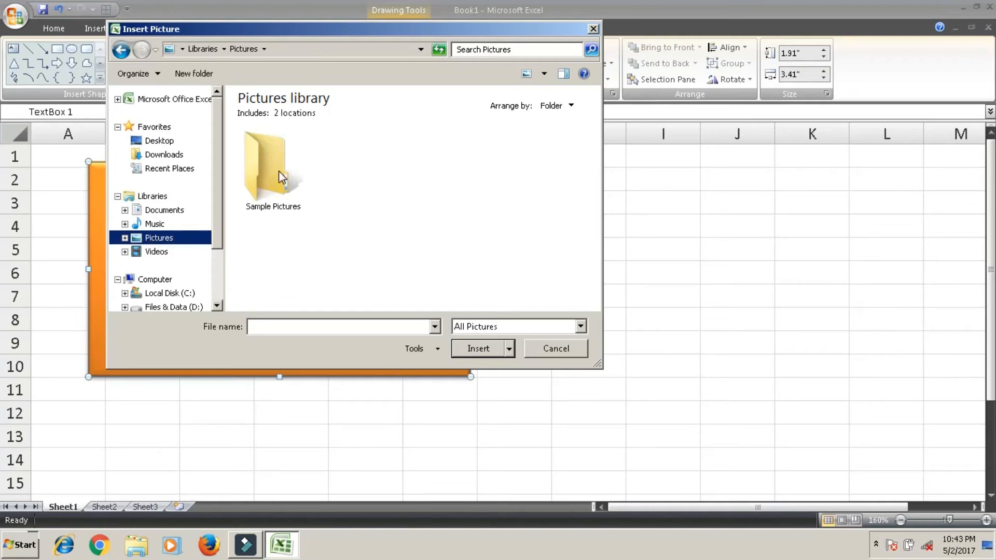
click(278, 170)
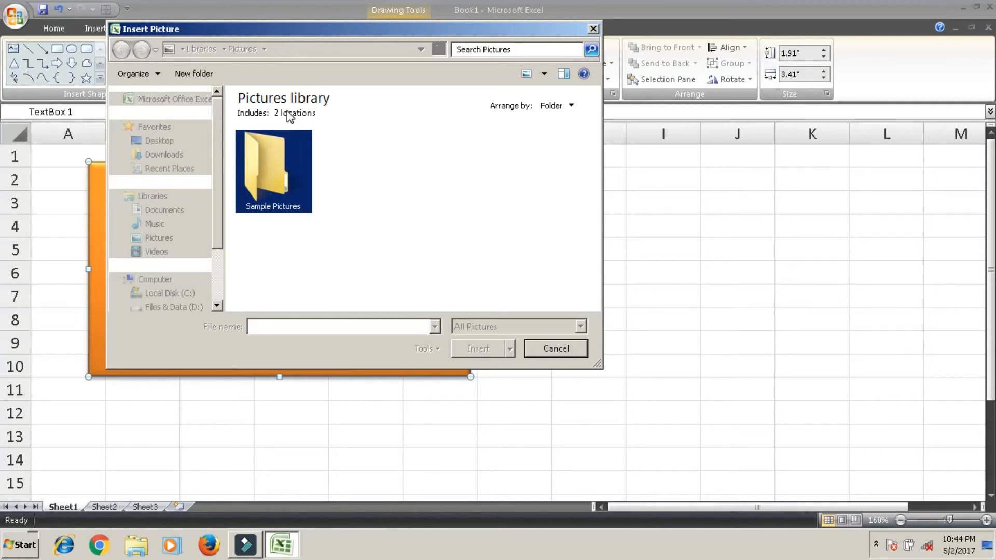
double_click(277, 179)
click(478, 348)
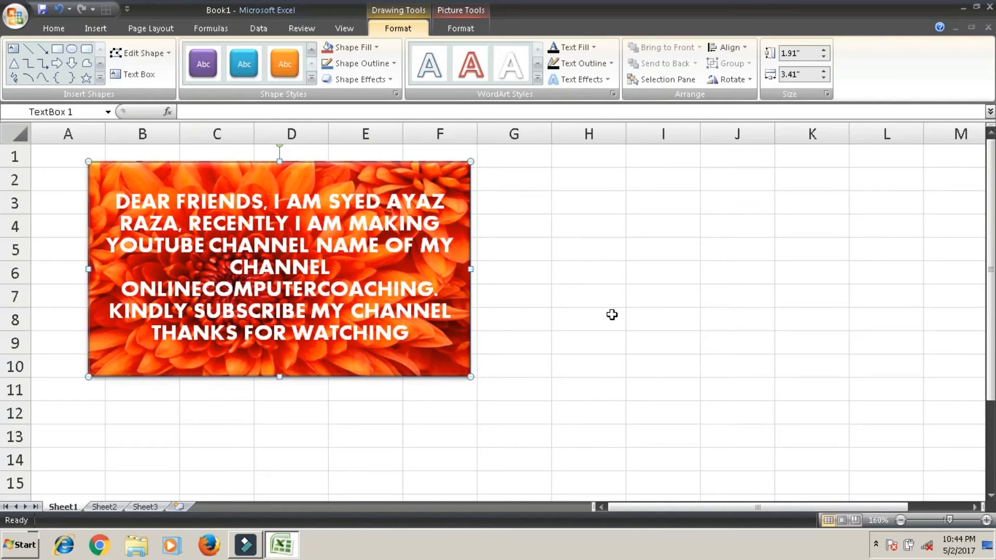
Return the text box to the orange shape style and fill it with the second gradient variation in the second row
click(284, 64)
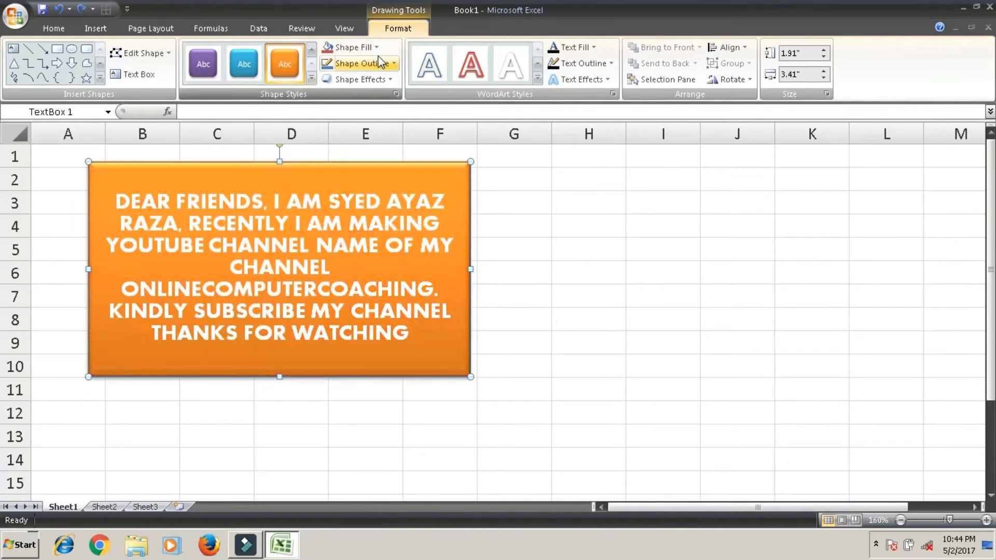
click(377, 47)
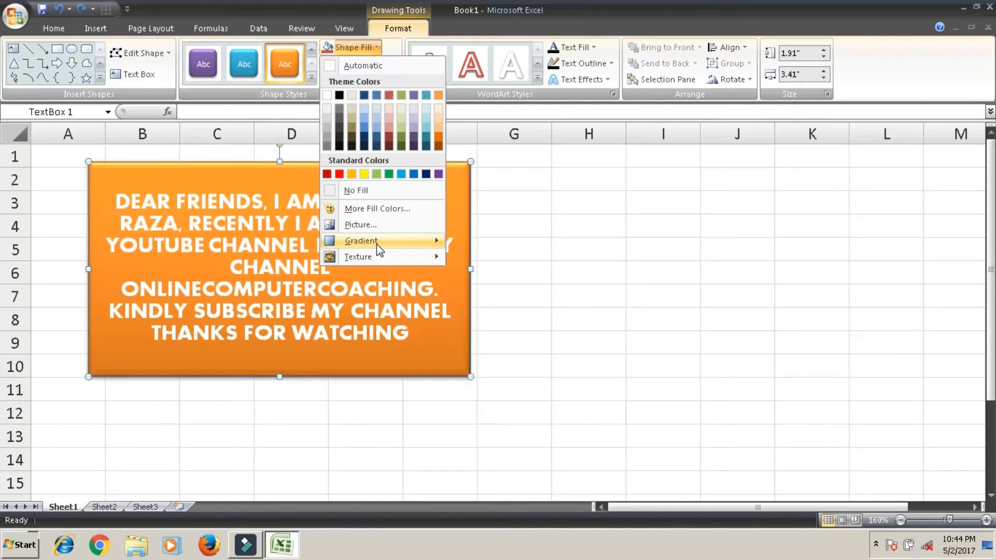
mouse_move(379, 250)
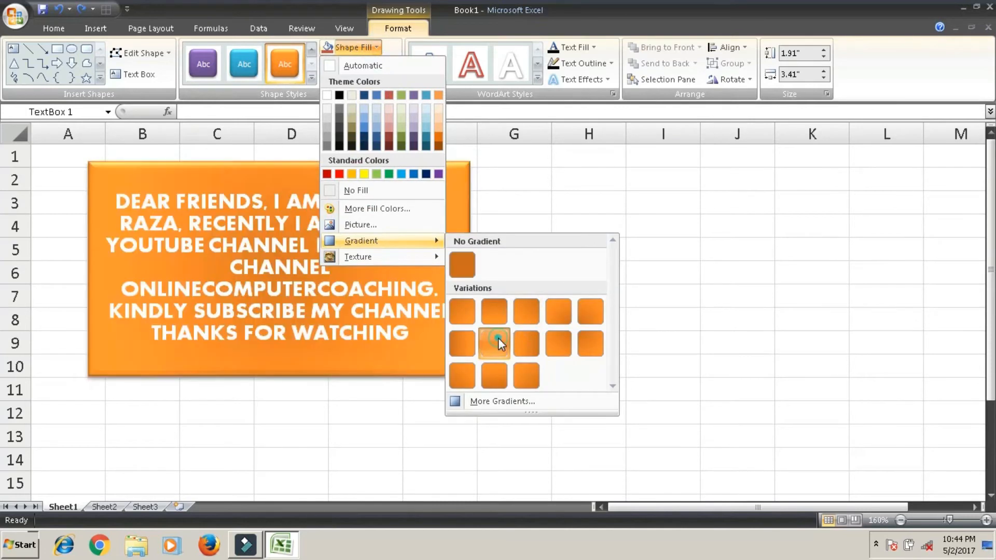
click(499, 337)
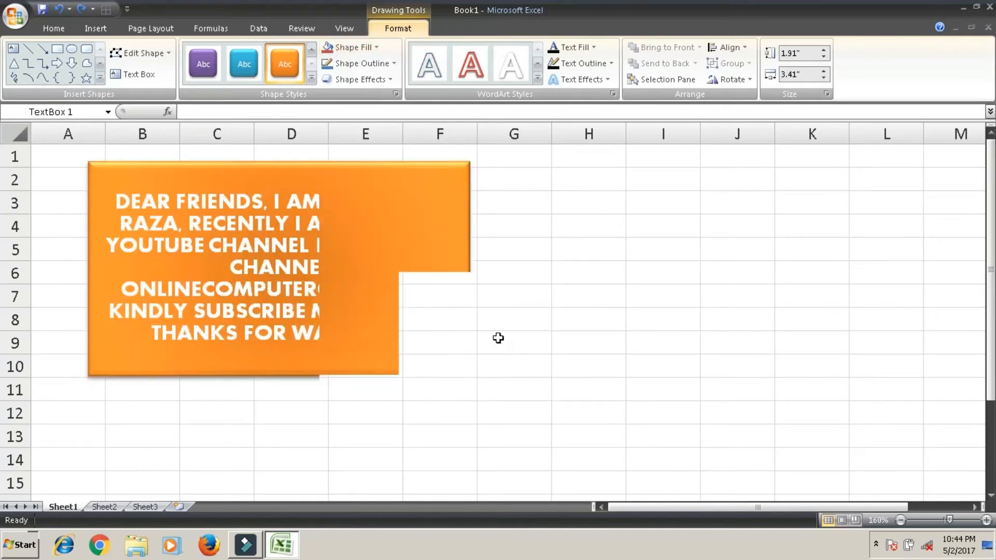
Fill the text box with the brown marble texture
click(372, 48)
mouse_move(405, 257)
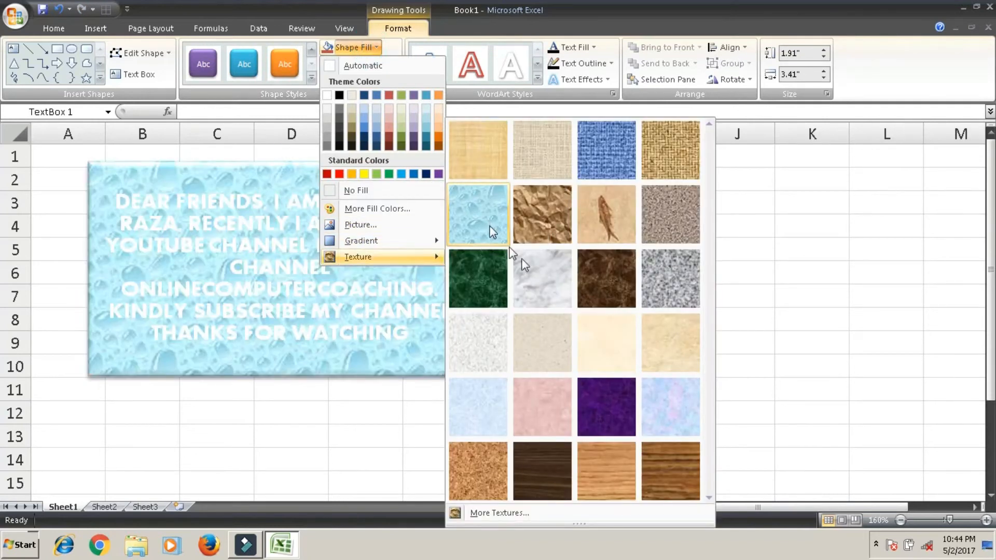
click(585, 276)
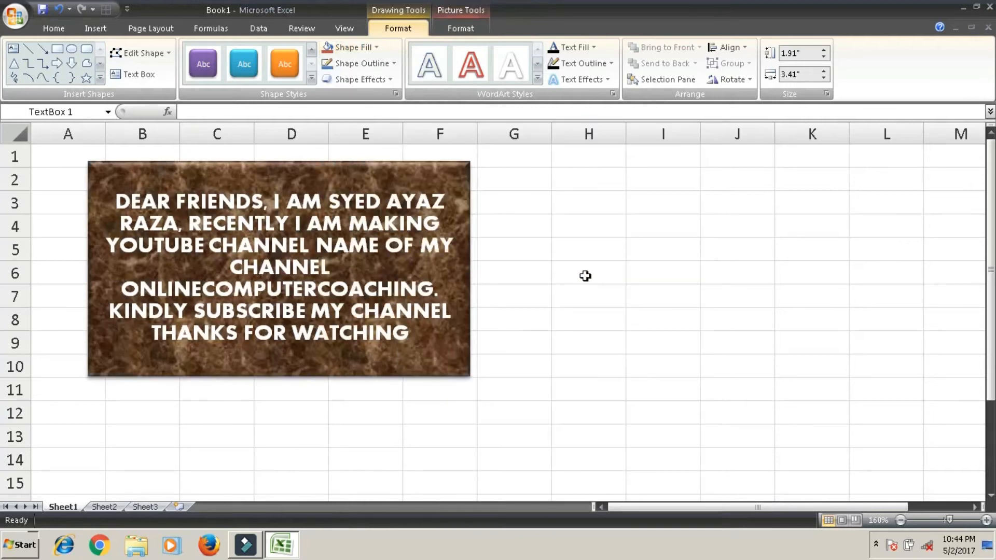
Give the text box a red outline with a weight of 4½ pt
click(392, 65)
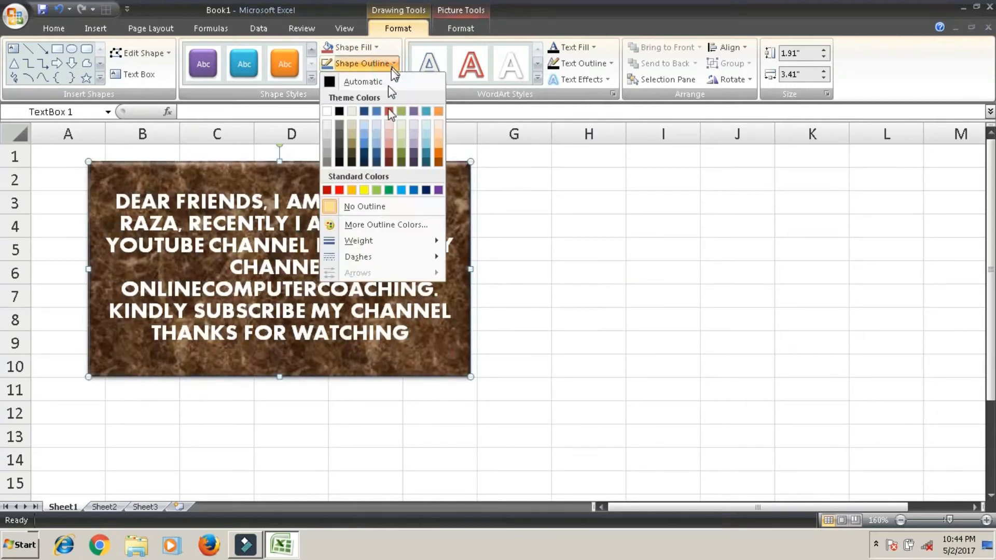
mouse_move(395, 257)
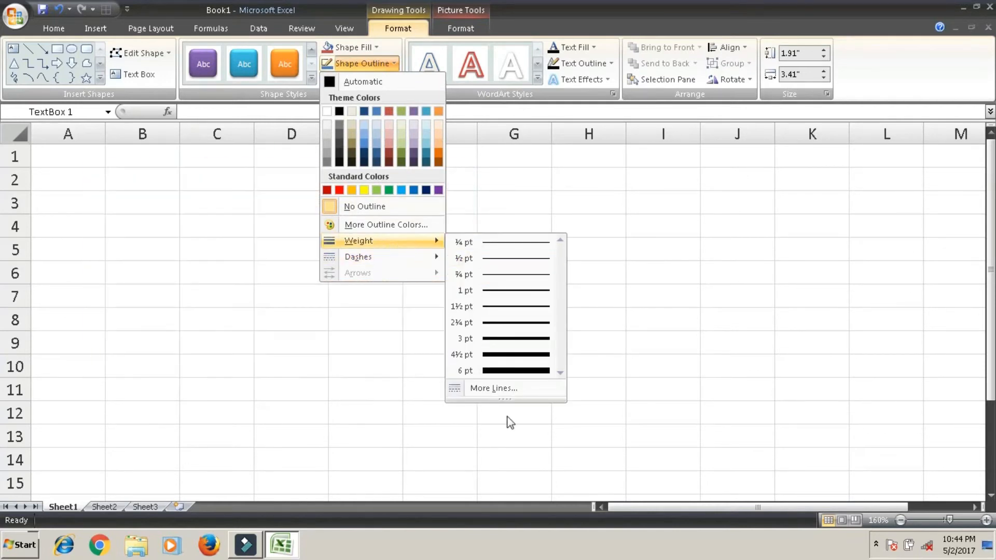
click(517, 354)
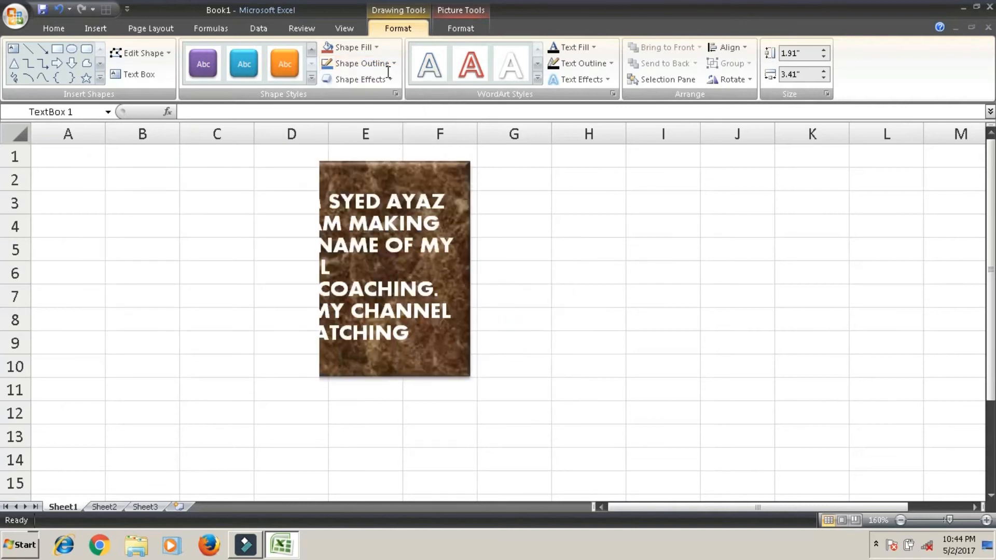
click(394, 64)
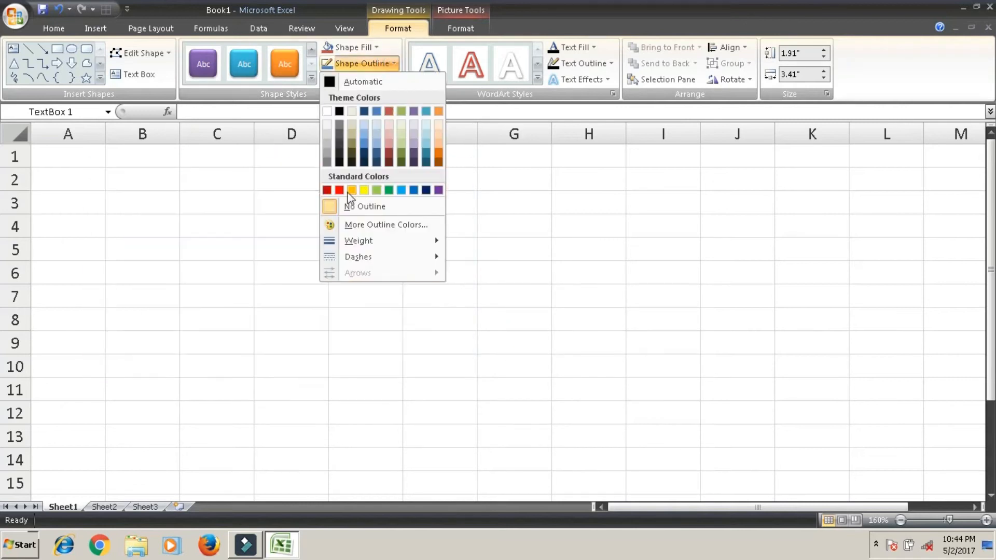
click(340, 191)
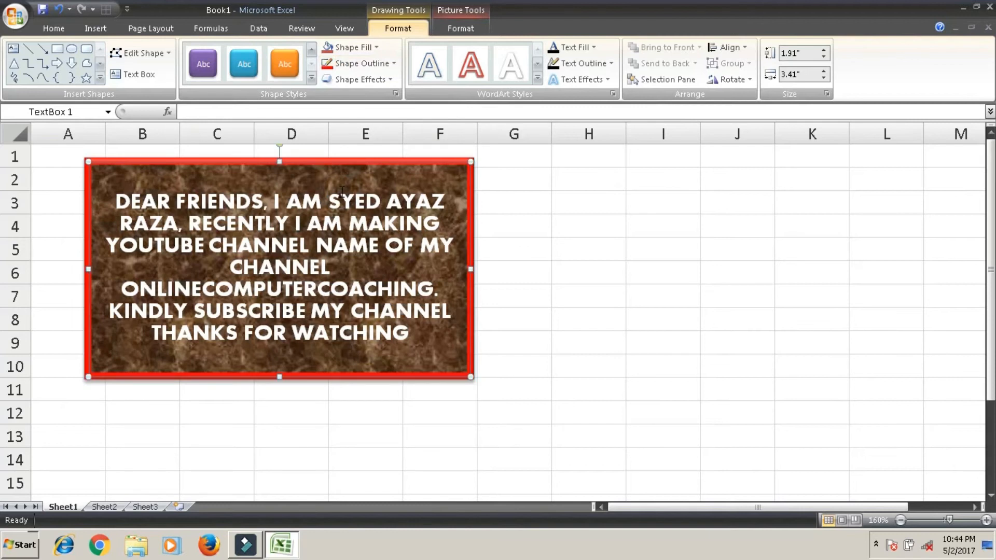
Add the second first-row reflection variation to the text box and the purple glow from the second row of glow variations
click(386, 80)
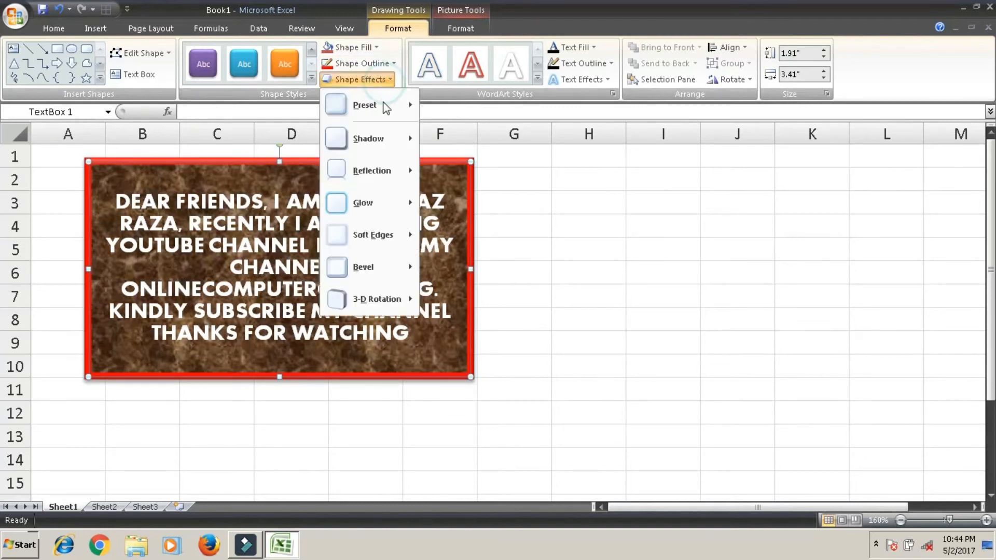
mouse_move(382, 138)
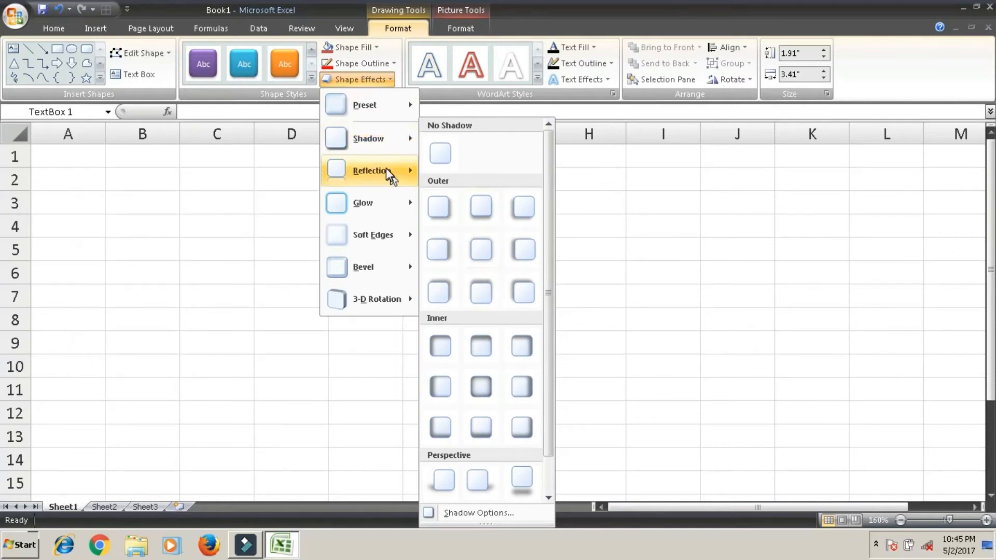
mouse_move(386, 168)
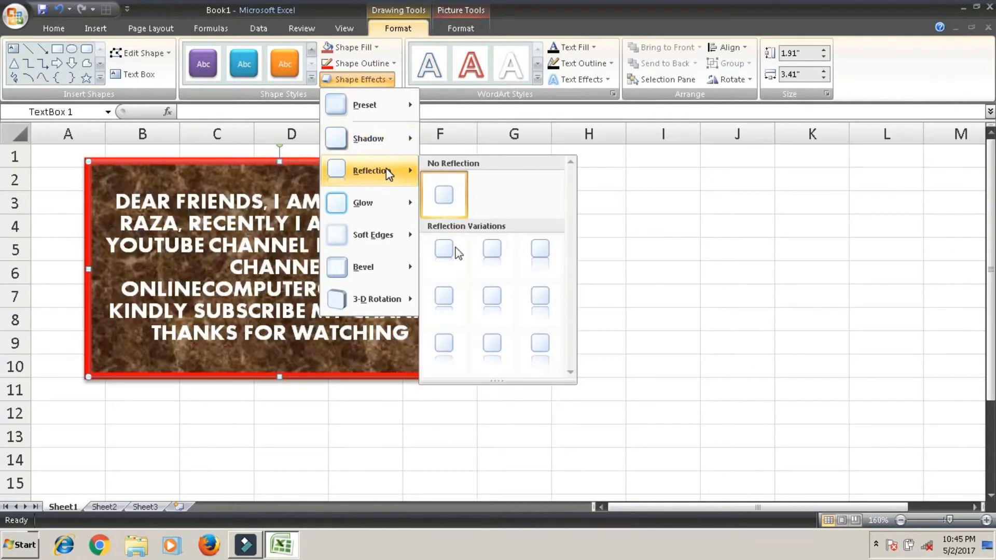
click(504, 254)
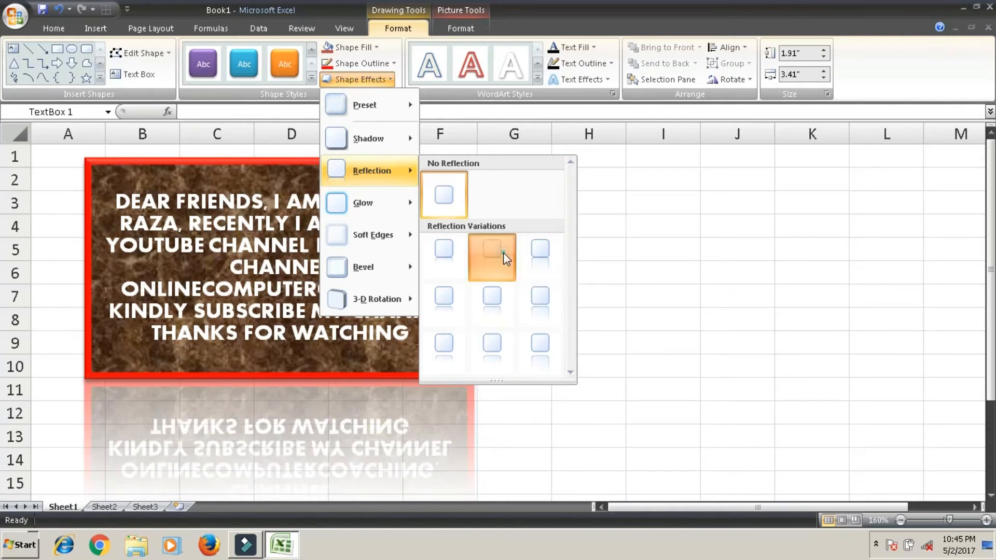
click(372, 81)
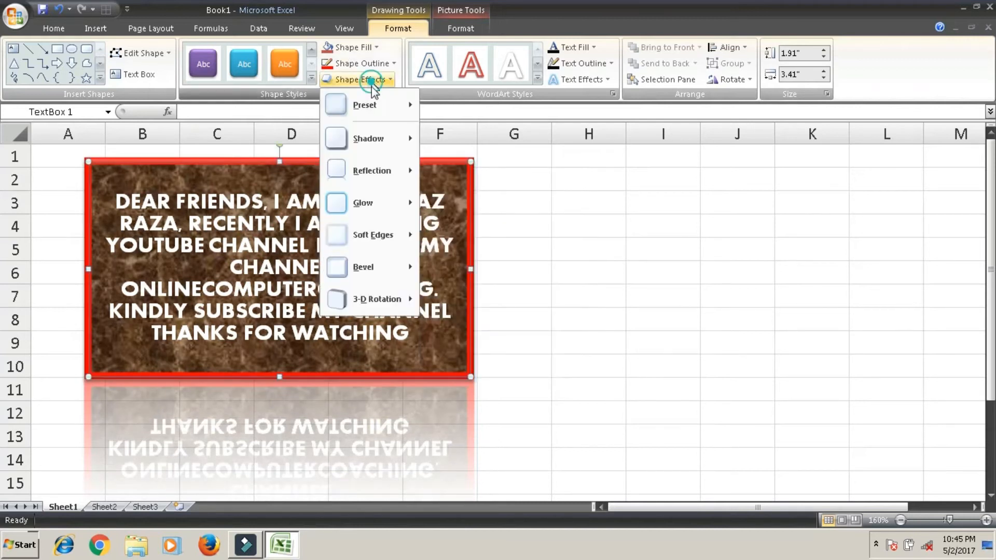
mouse_move(394, 222)
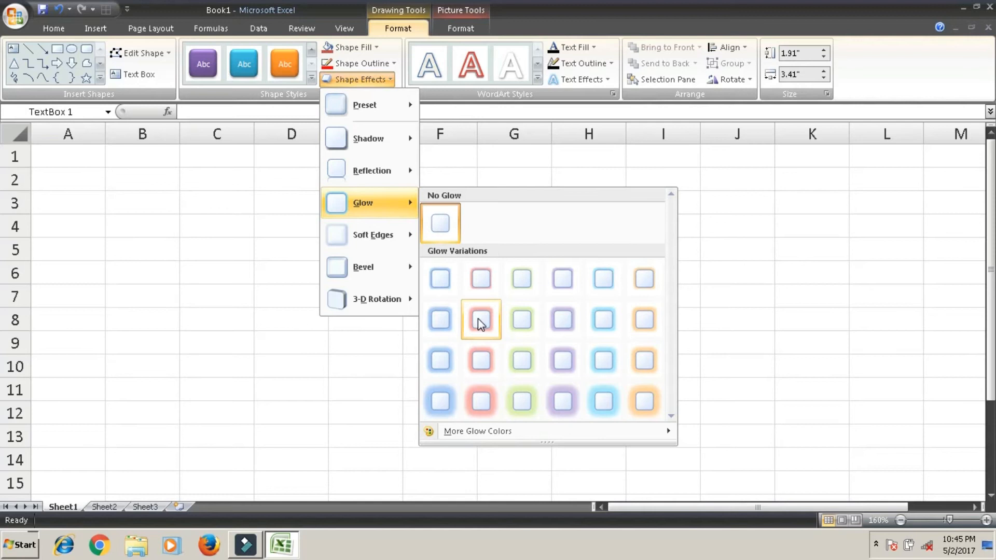
click(563, 321)
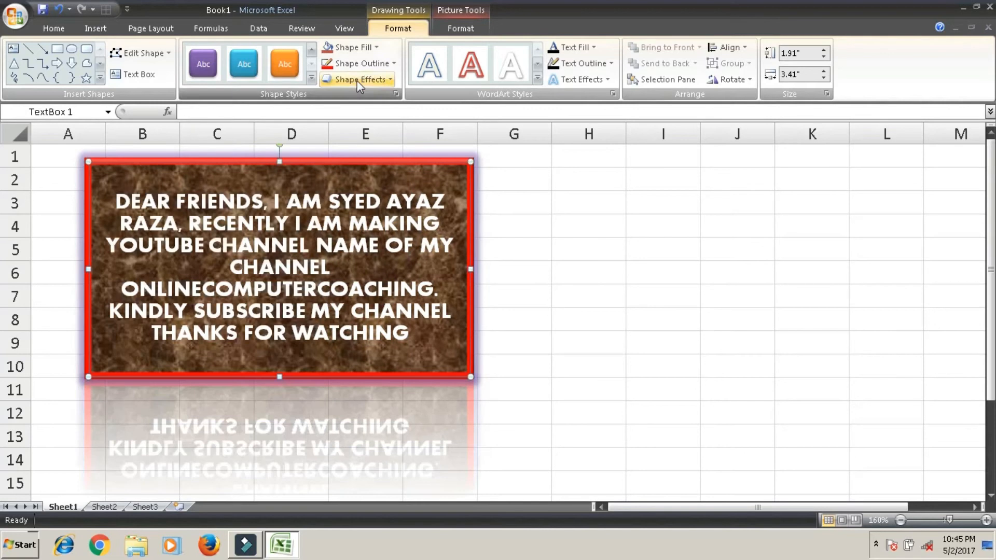
Apply the second first-row bevel to the text box and a 3-D rotation that slants it upward to the right
click(358, 79)
mouse_move(394, 276)
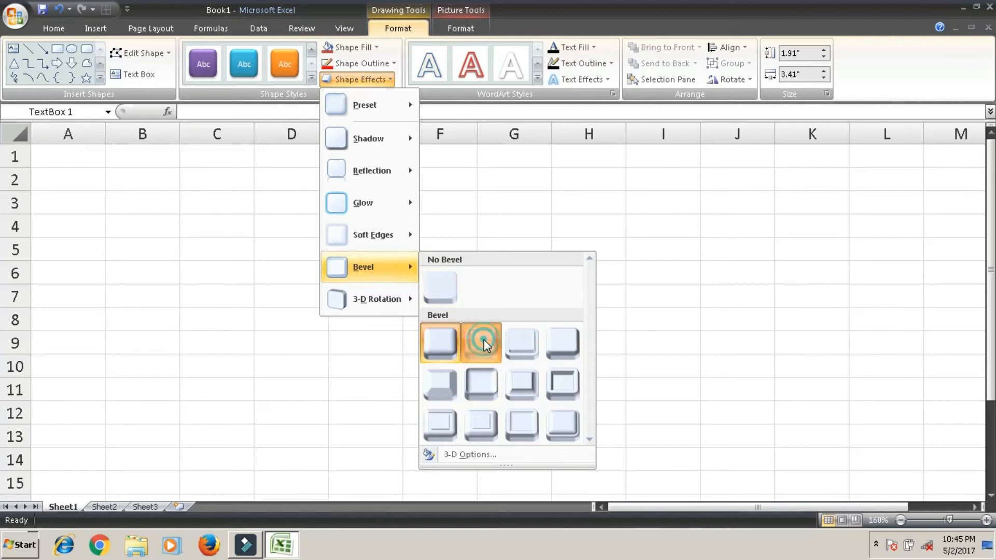
click(484, 340)
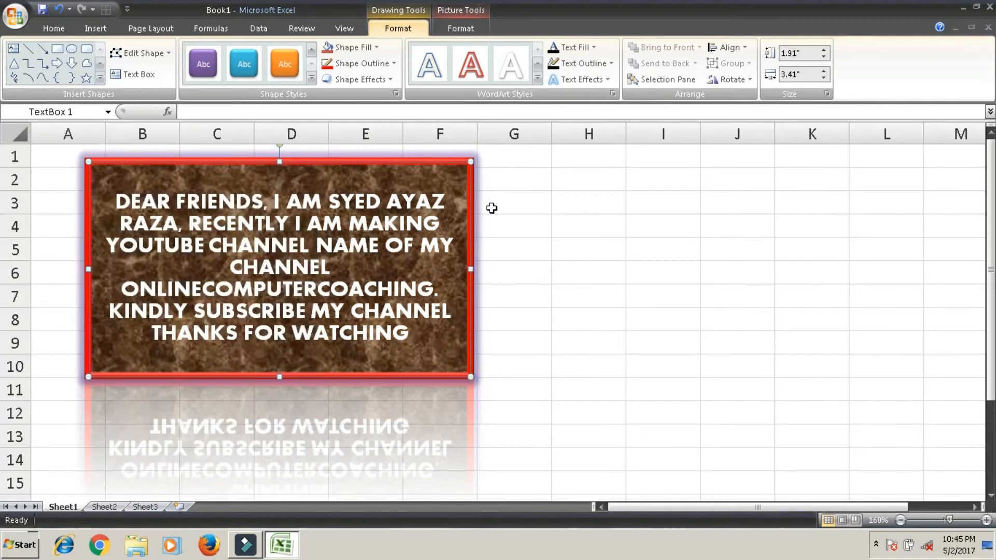
click(353, 80)
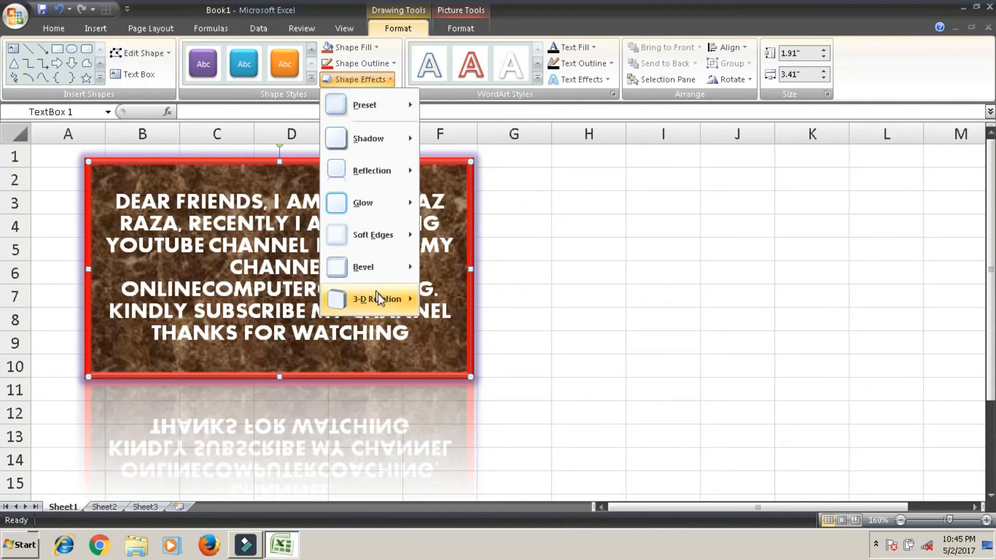
mouse_move(378, 299)
click(488, 259)
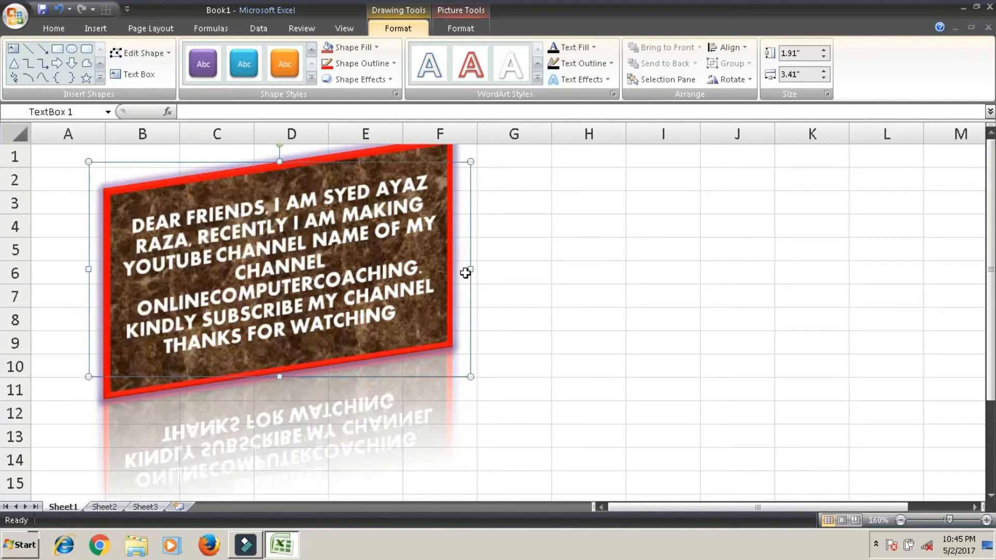
Remove the text box's fill and outline by setting No Fill and No Outline
click(381, 48)
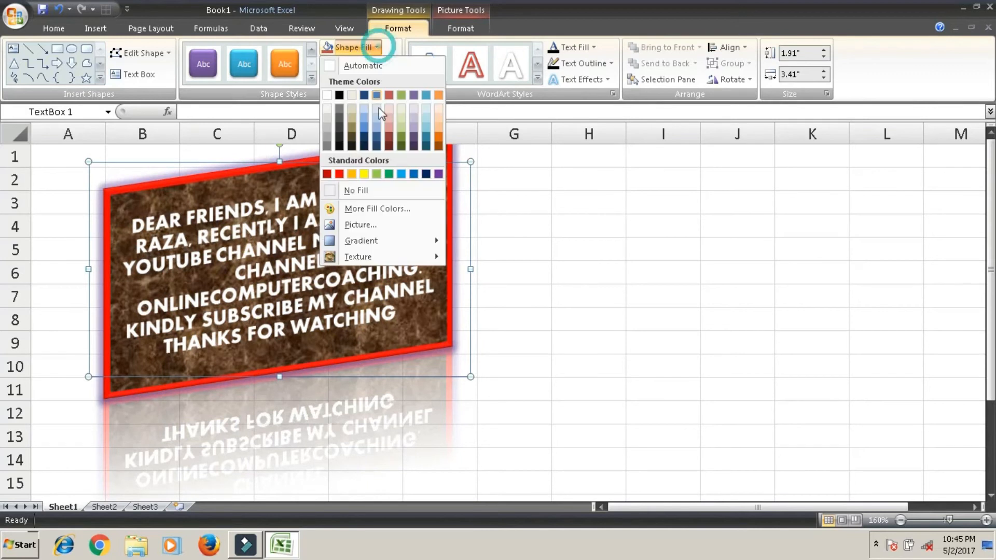
click(378, 188)
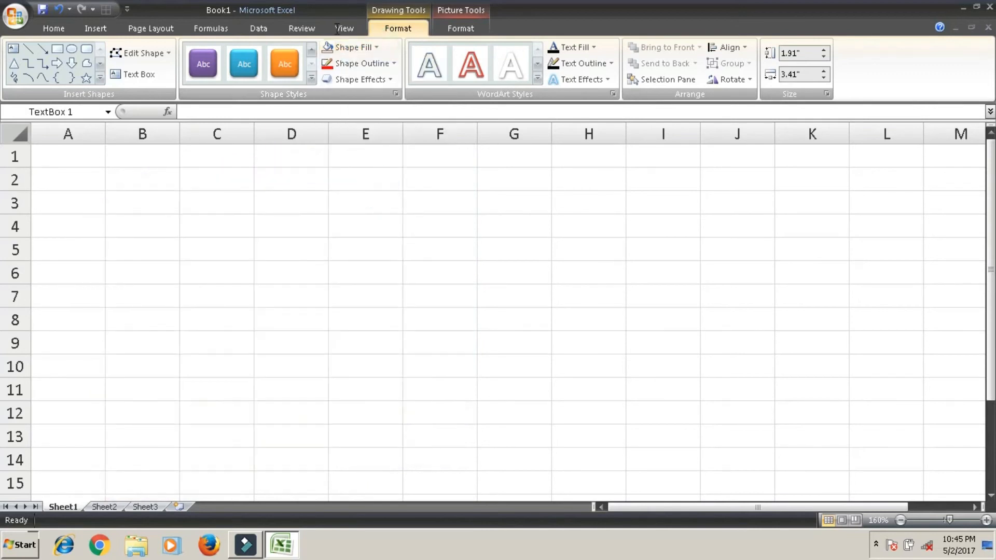
click(385, 65)
click(385, 207)
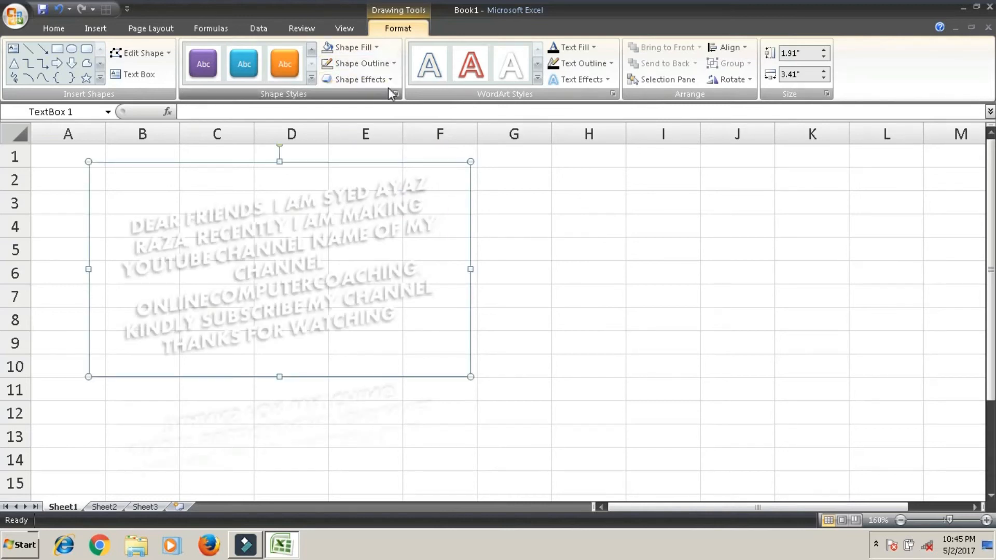
Try the red outlined WordArt style on the message, and apply the glossy red first-row style for all text in the shape
click(537, 78)
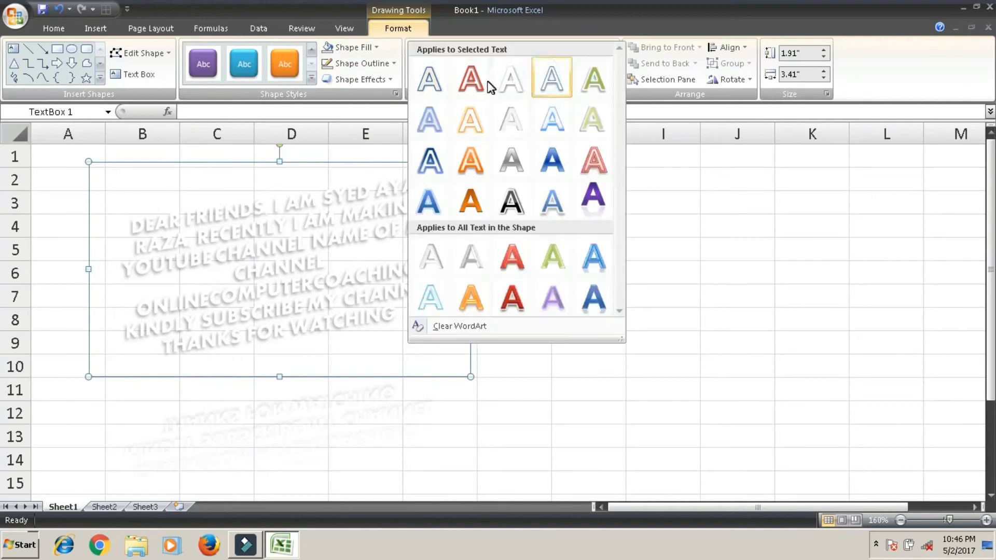
click(487, 83)
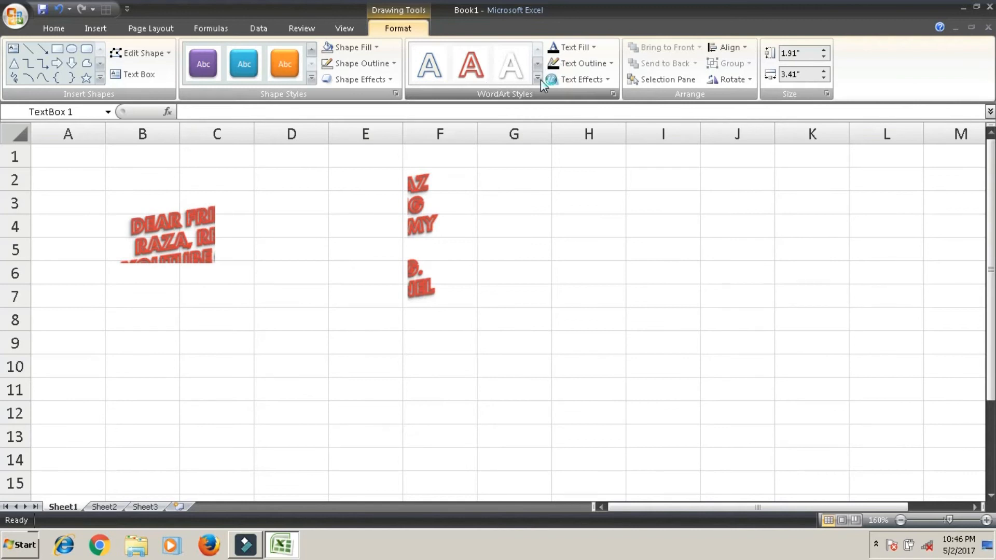
click(537, 79)
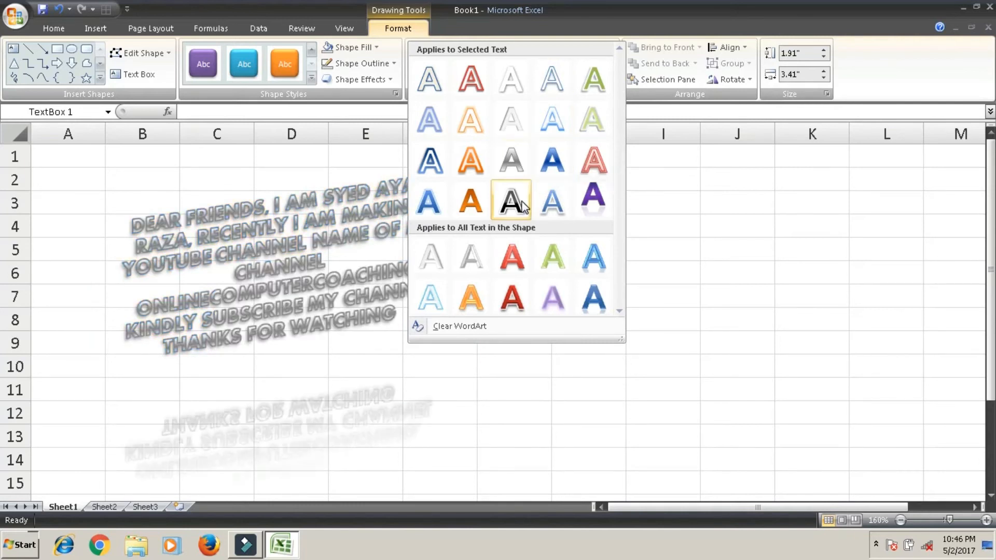
click(516, 257)
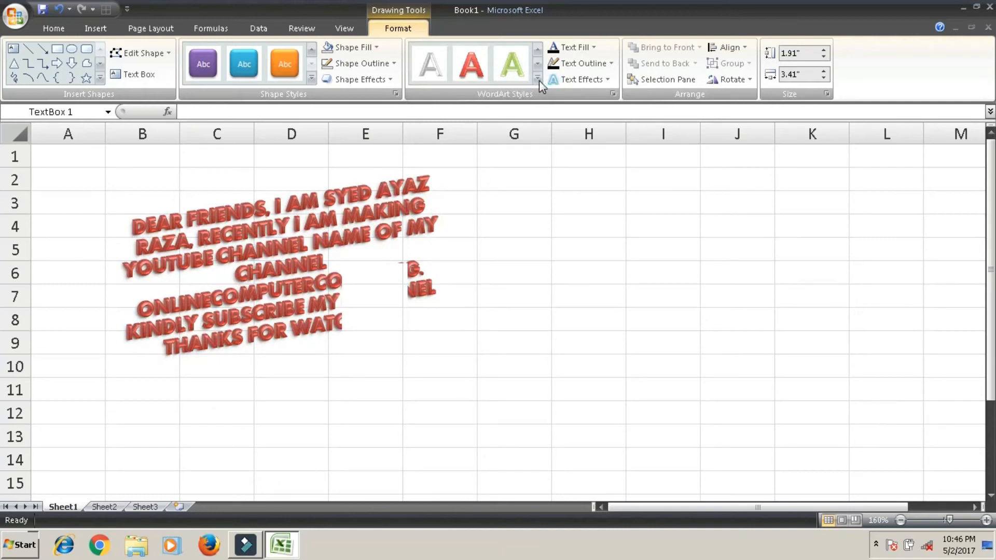
Fill the message text with a lighter aqua theme shade and outline it in standard orange
click(575, 48)
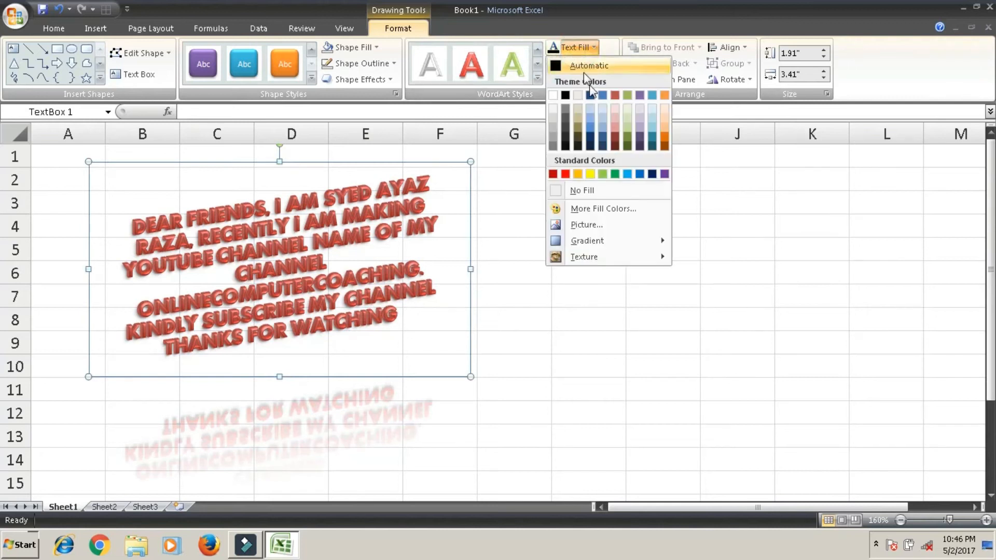
click(653, 128)
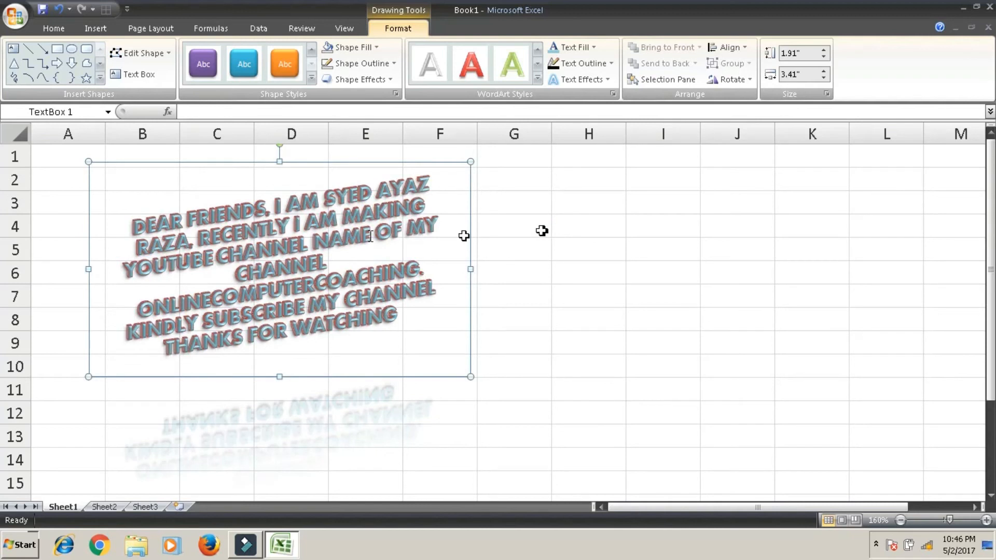
click(597, 63)
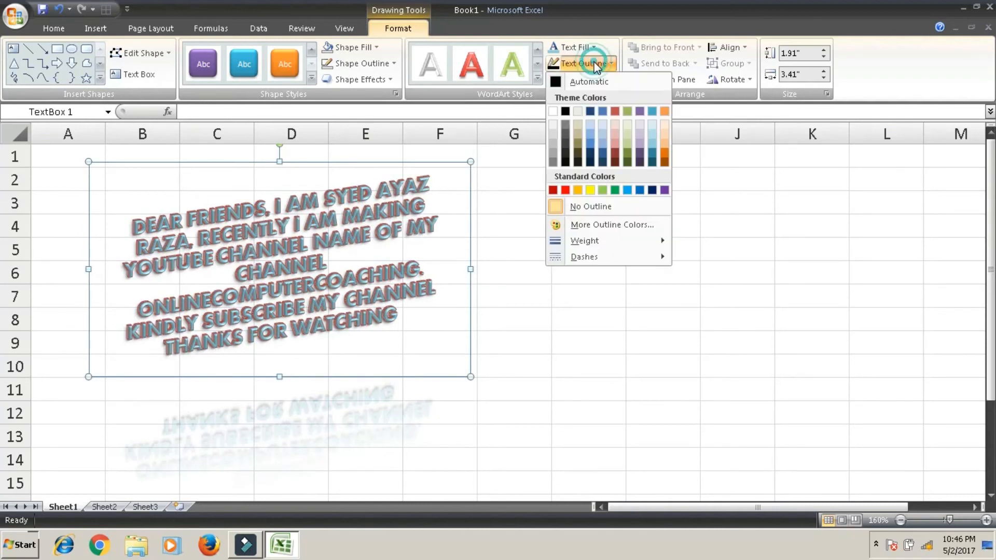
click(575, 188)
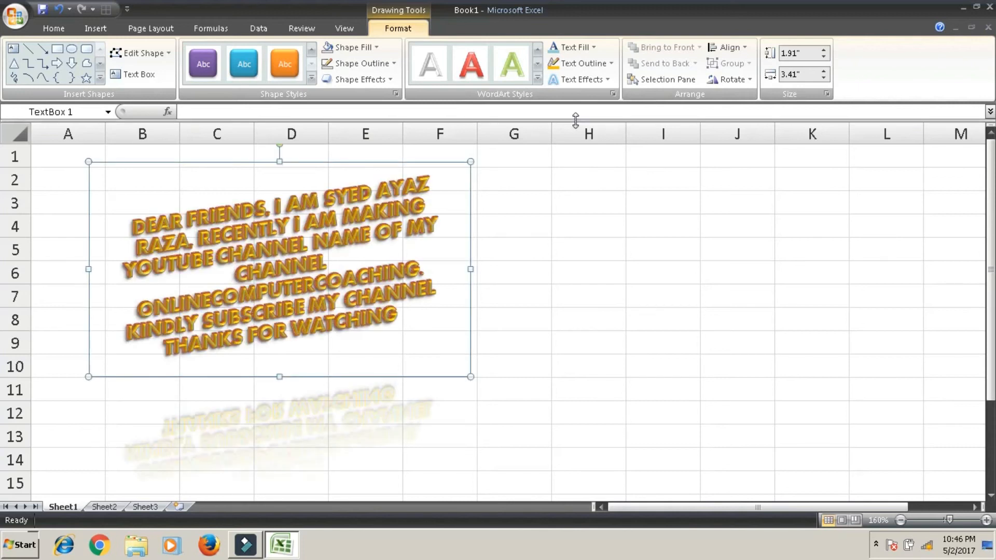
Add the red glow from the second row of glow variations to the message text
click(579, 81)
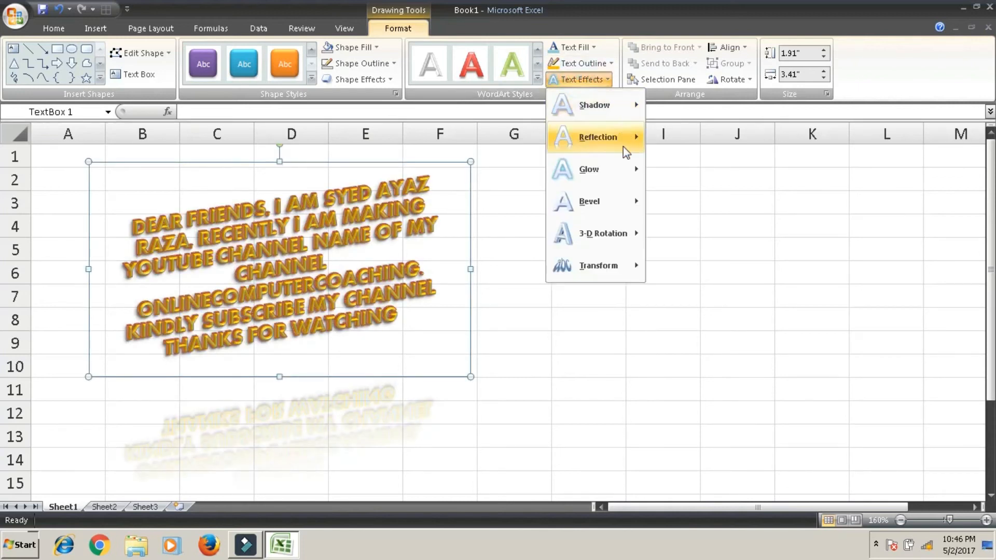
mouse_move(624, 140)
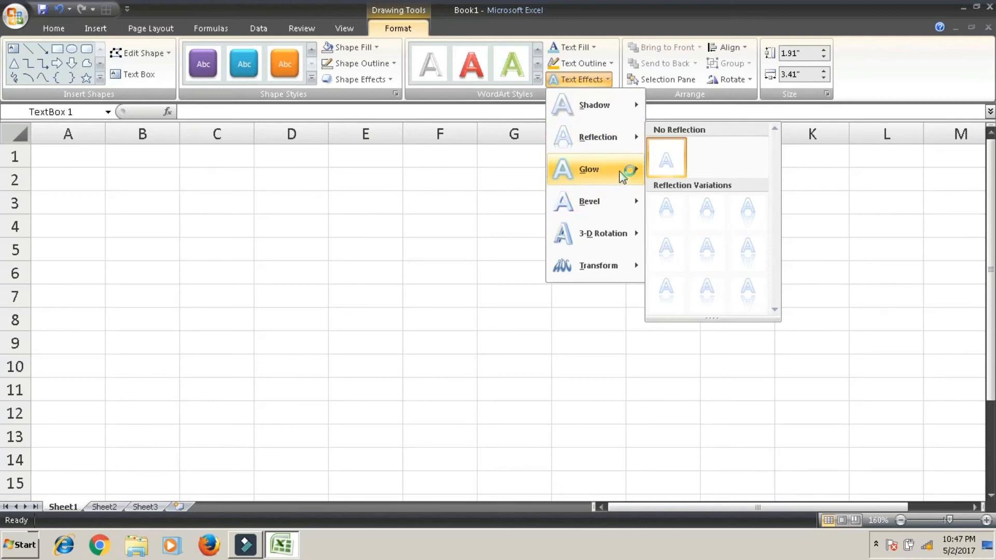
mouse_move(624, 177)
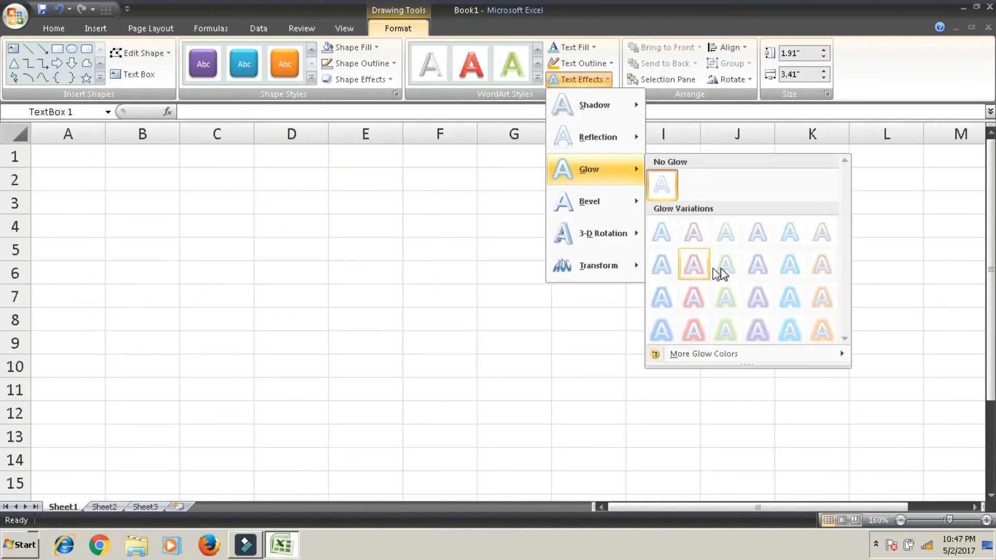
click(693, 266)
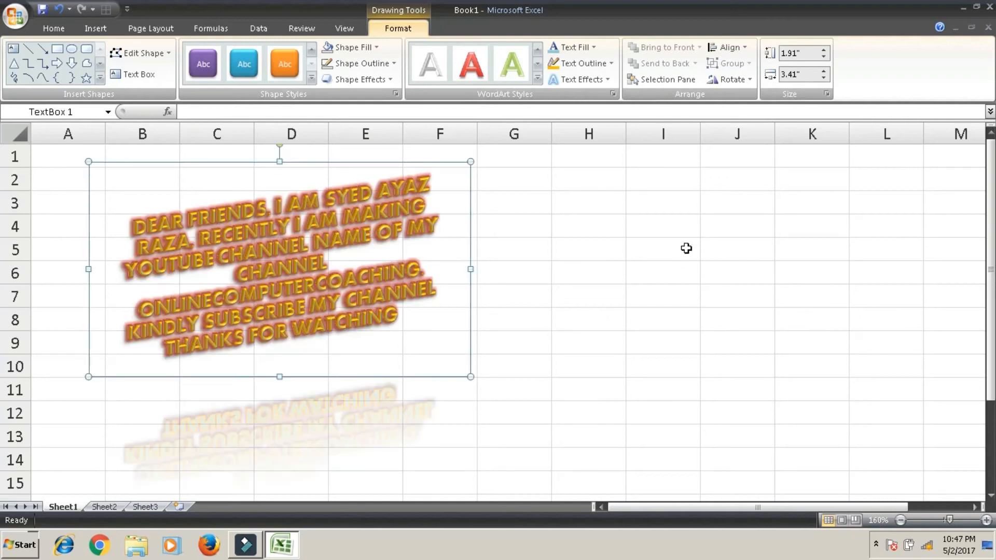
Bend the message text along the upward arch, the first Follow Path transform
click(590, 83)
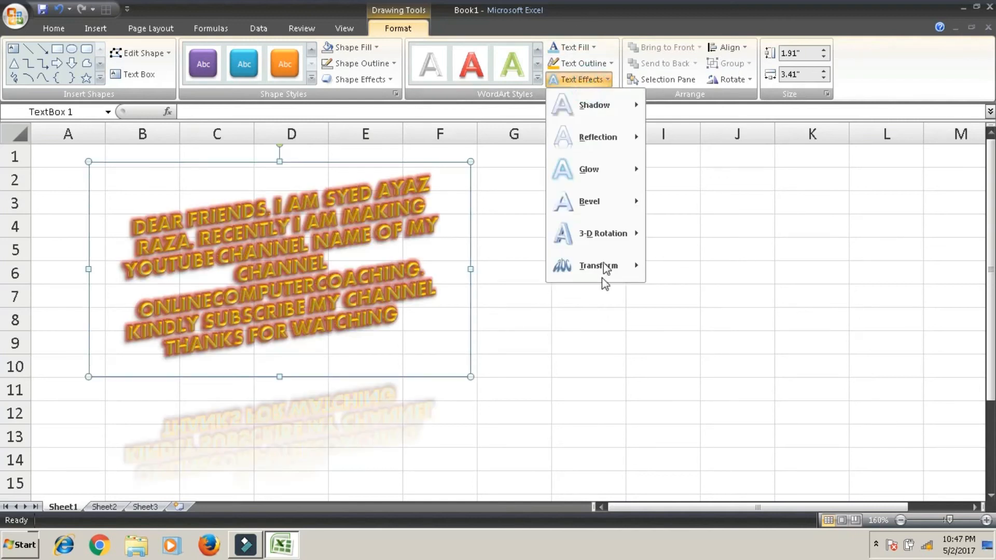
mouse_move(609, 270)
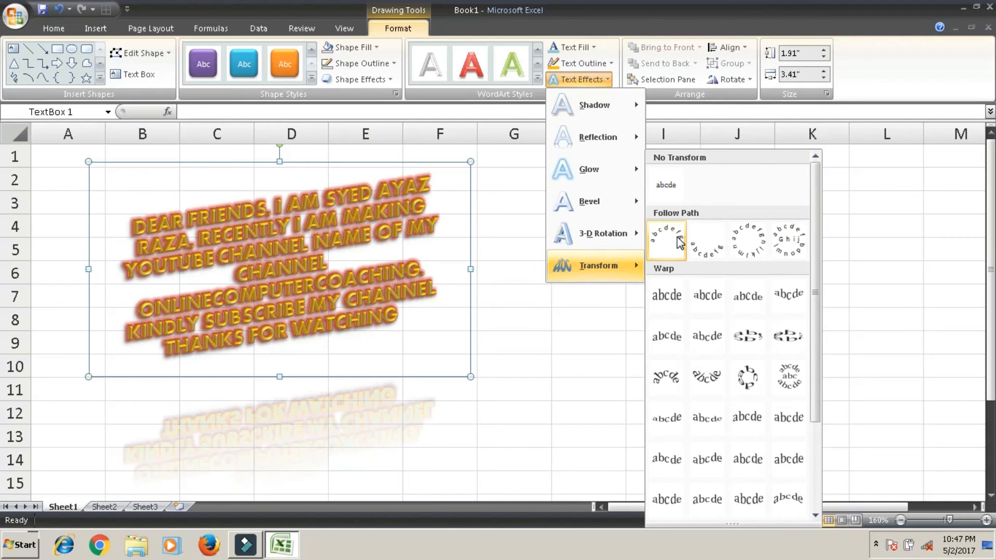
click(680, 243)
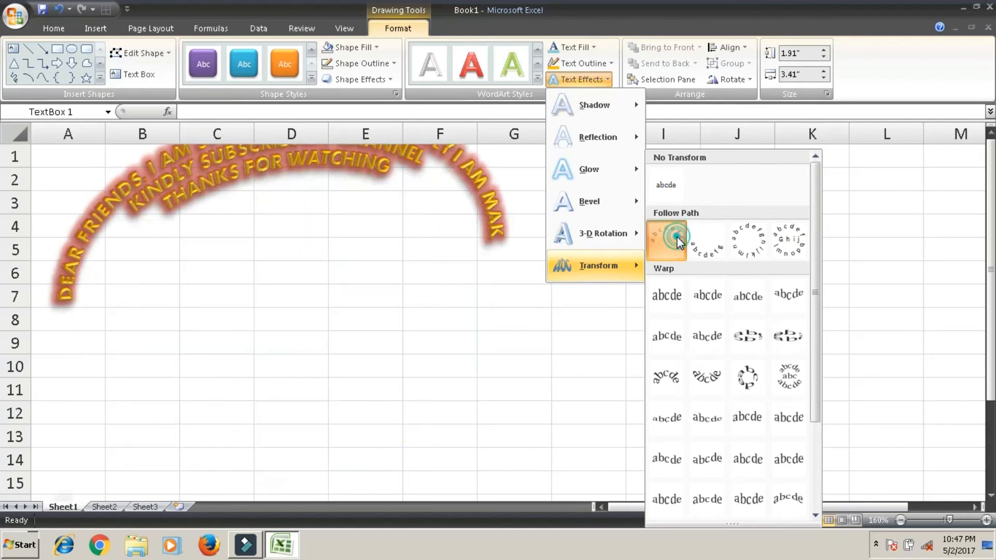
Try the second first-row Warp transform on the message text, and apply the upward arch warp that starts the third row
click(596, 81)
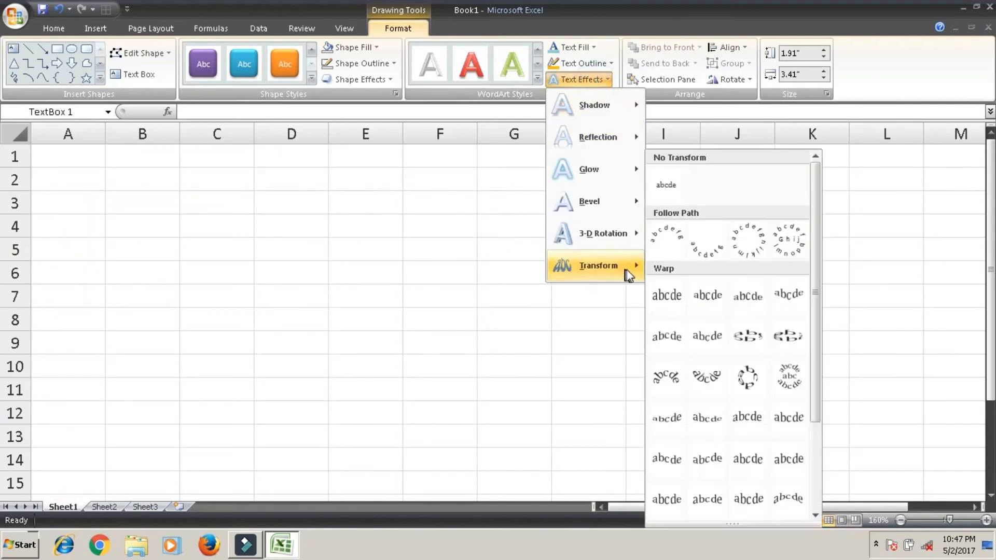
click(716, 301)
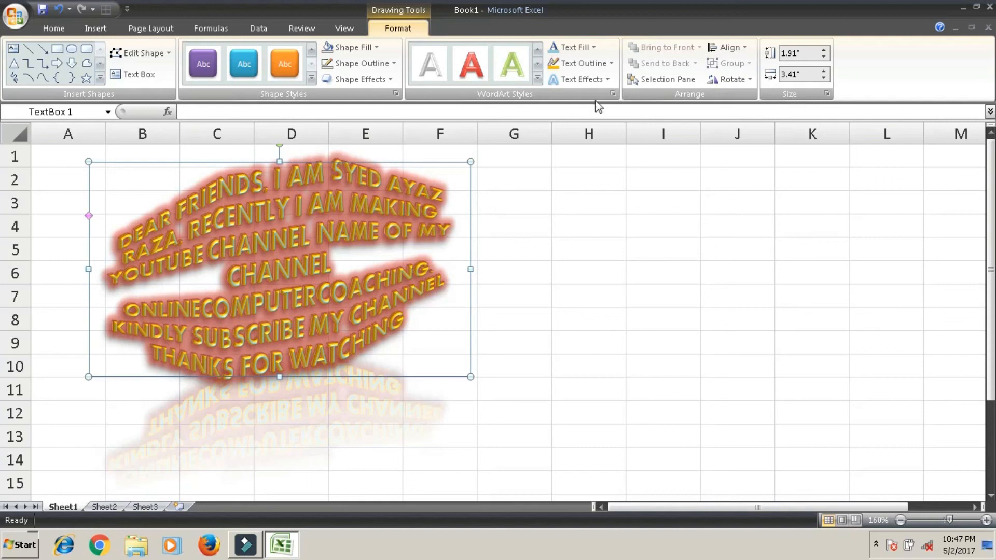
click(574, 76)
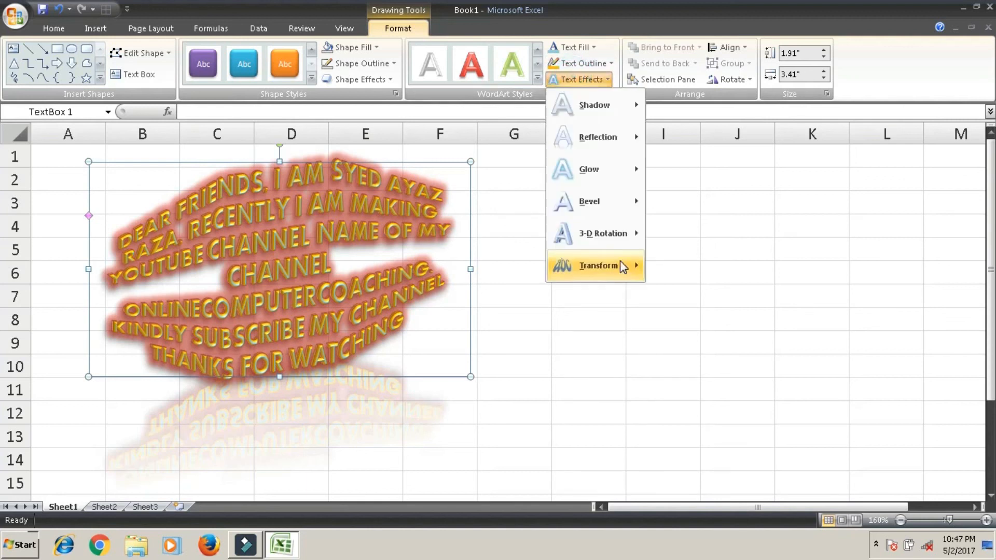
mouse_move(620, 261)
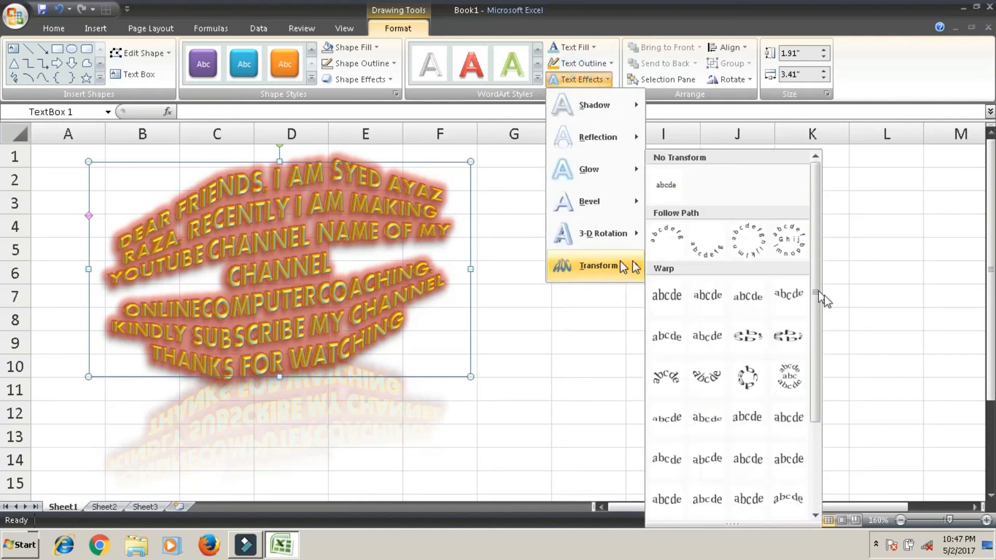
click(673, 380)
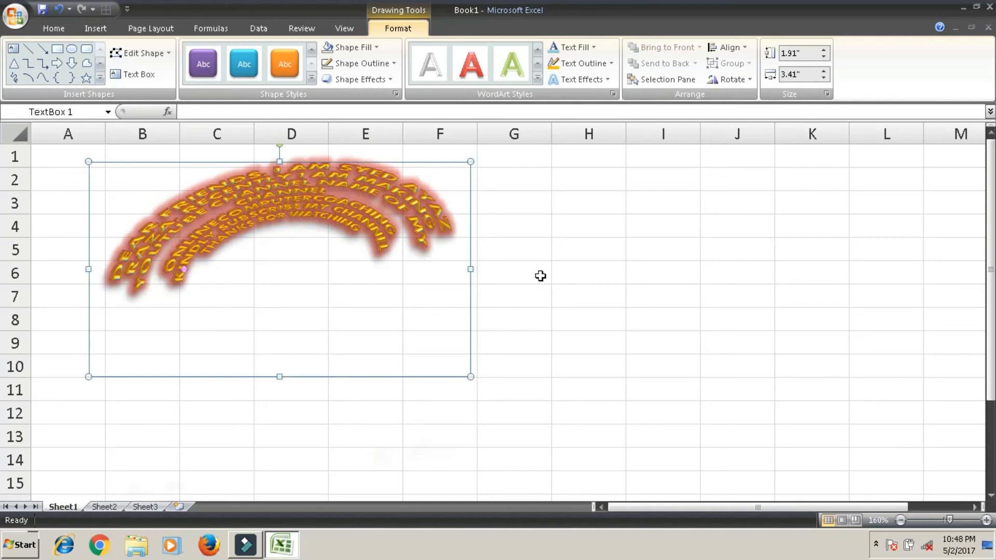
Rotate the message text box left 90° and flip it vertically
click(726, 79)
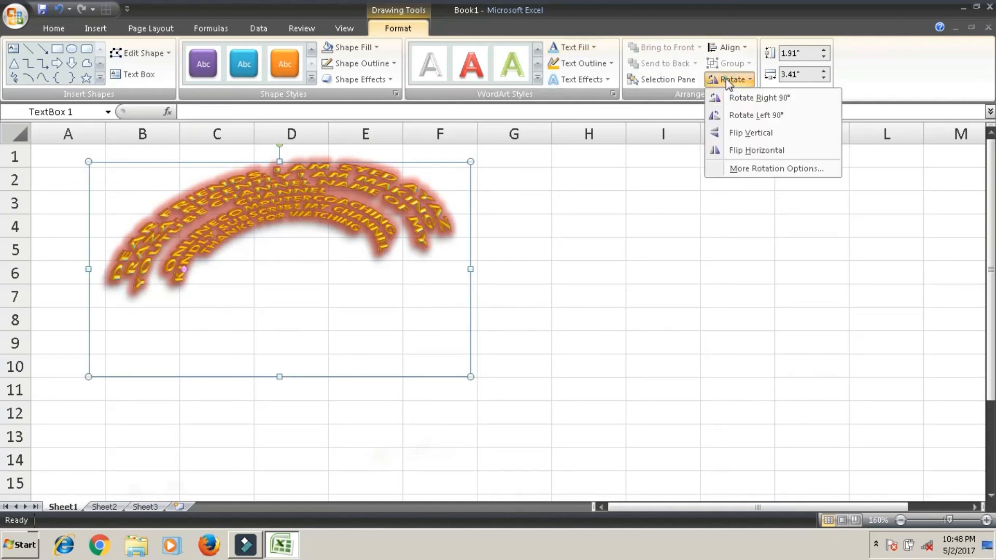
click(740, 115)
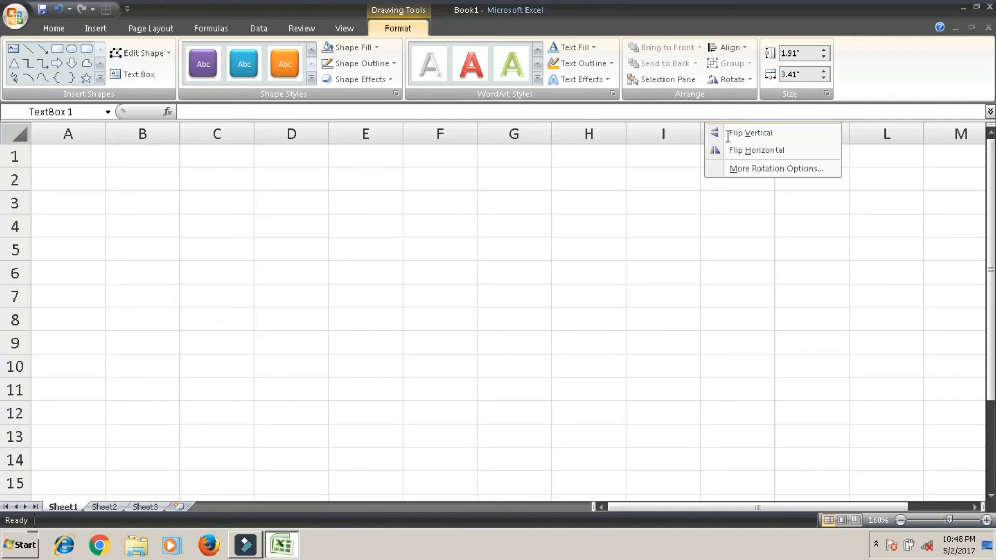
click(747, 133)
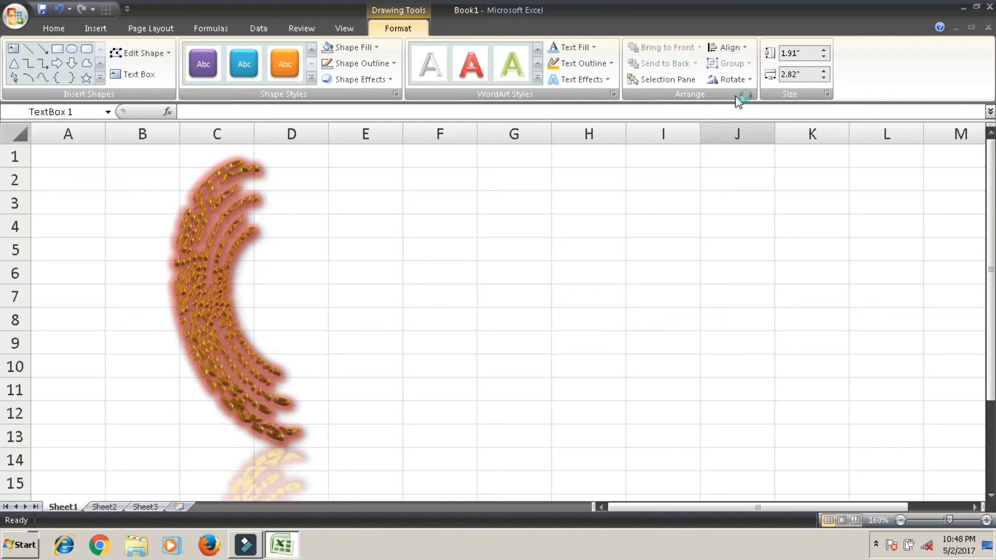
click(731, 79)
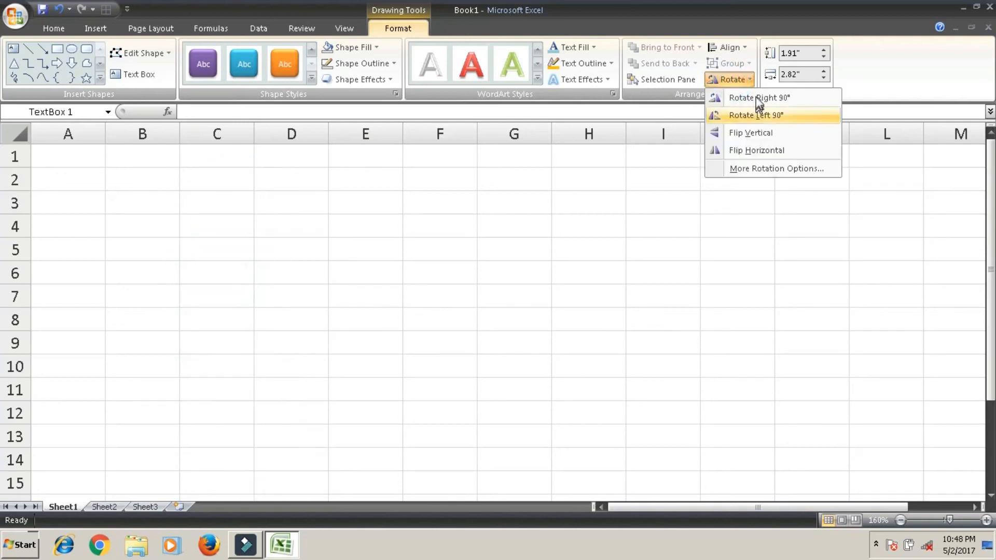
click(772, 134)
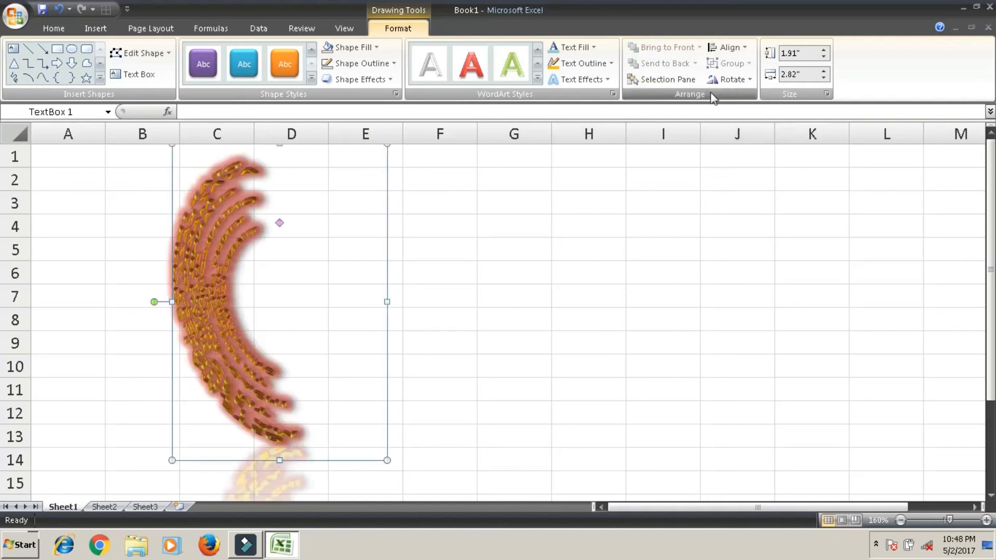
Rotate the message text box right 90° and delete it from Sheet1
click(750, 82)
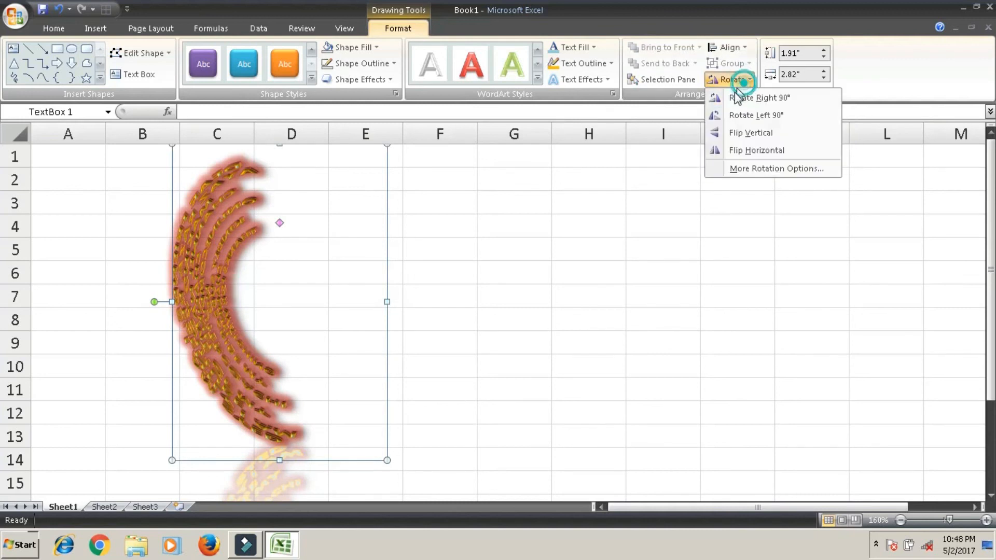
click(737, 99)
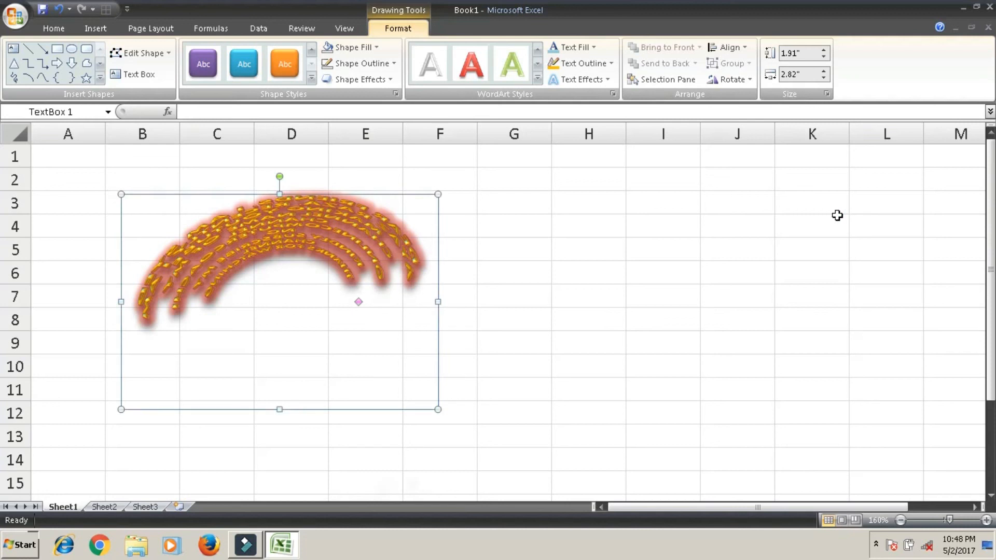
key(Delete)
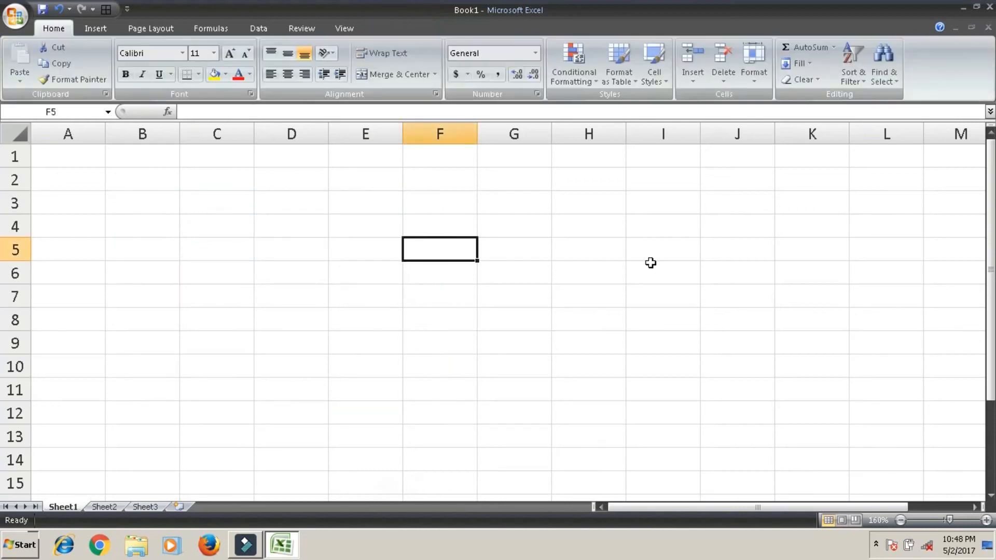